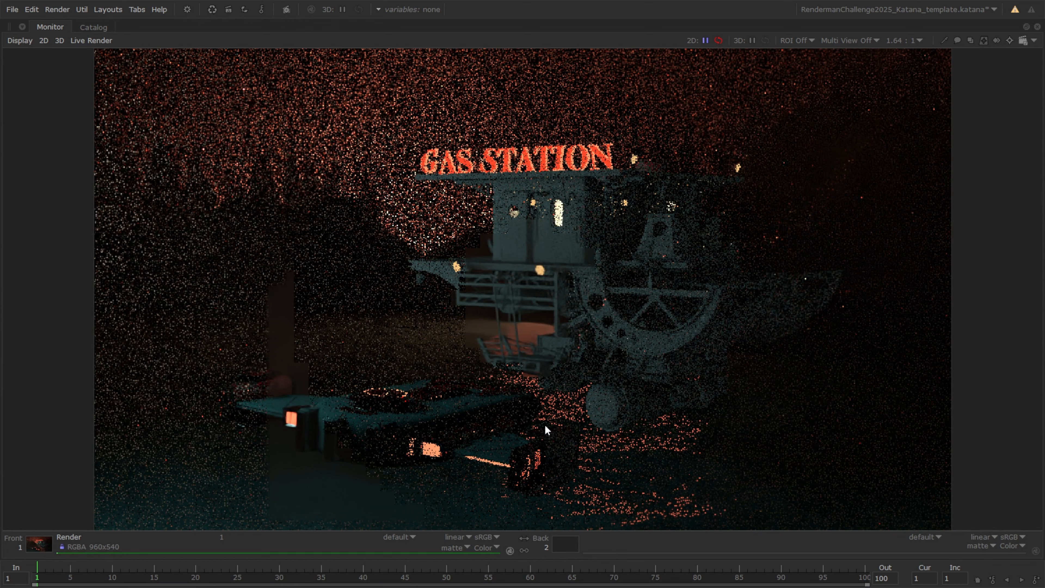
Step: Replace the base color file name in the Filename expression of PxrTexture_diffuse2 with yourFile.<UDIM>, keeping the .tx extension
{"action": "key", "text": "alt+Tab"}
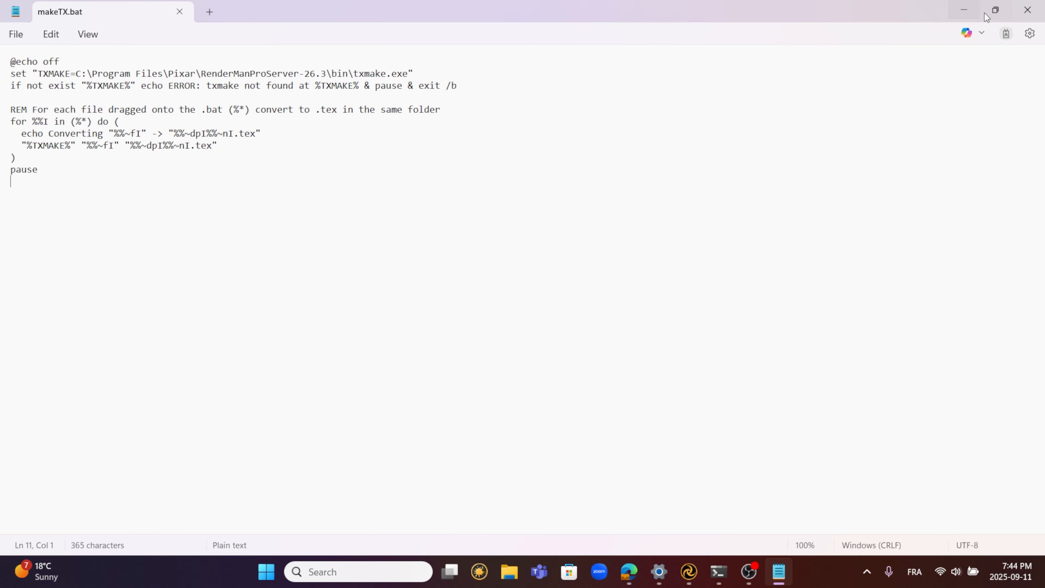
{"action": "key", "text": "alt+Tab"}
{"action": "left_click_drag", "start_coordinate": [824, 160], "coordinate": [976, 164]}
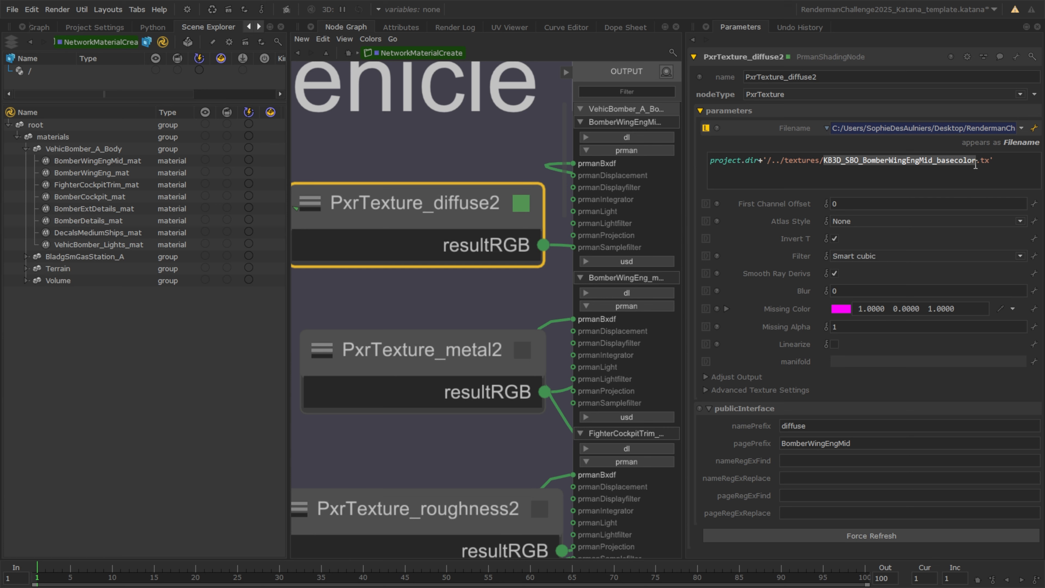
{"action": "type", "text": "yourFile."}
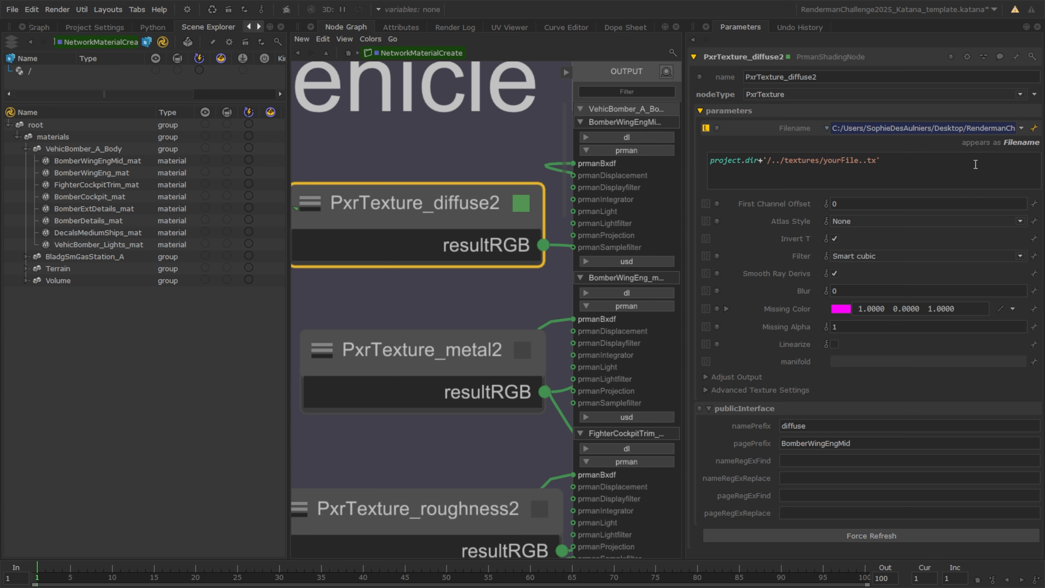
{"action": "type", "text": "<UDIM"}
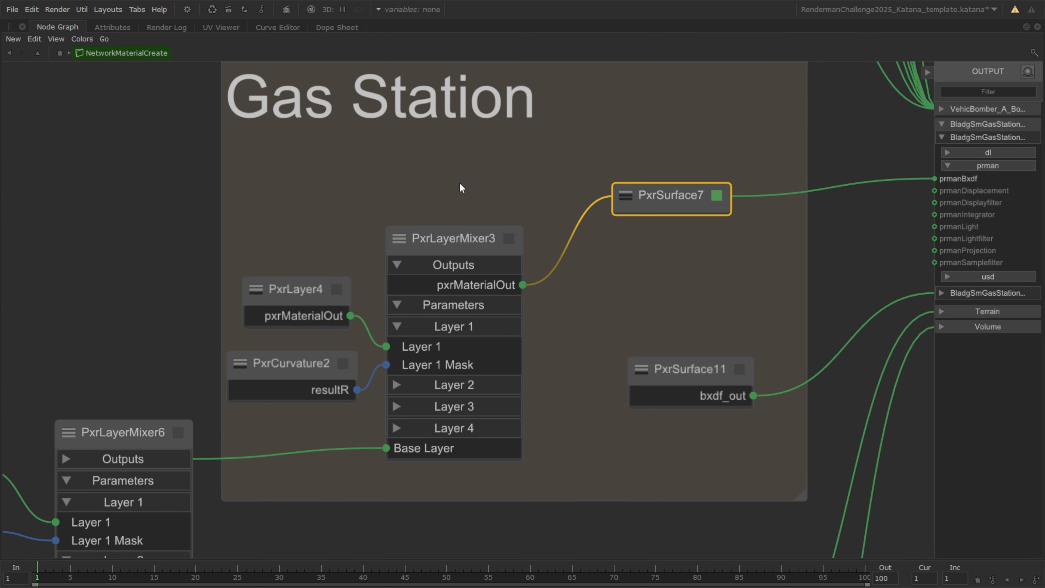
Step: Add a PxrCurvature node above PxrLayerMixer3 in the Gas Station network and move PxrSurface7 upward
{"action": "key", "text": "Tab"}
{"action": "type", "text": "cur"}
{"action": "key", "text": "Return"}
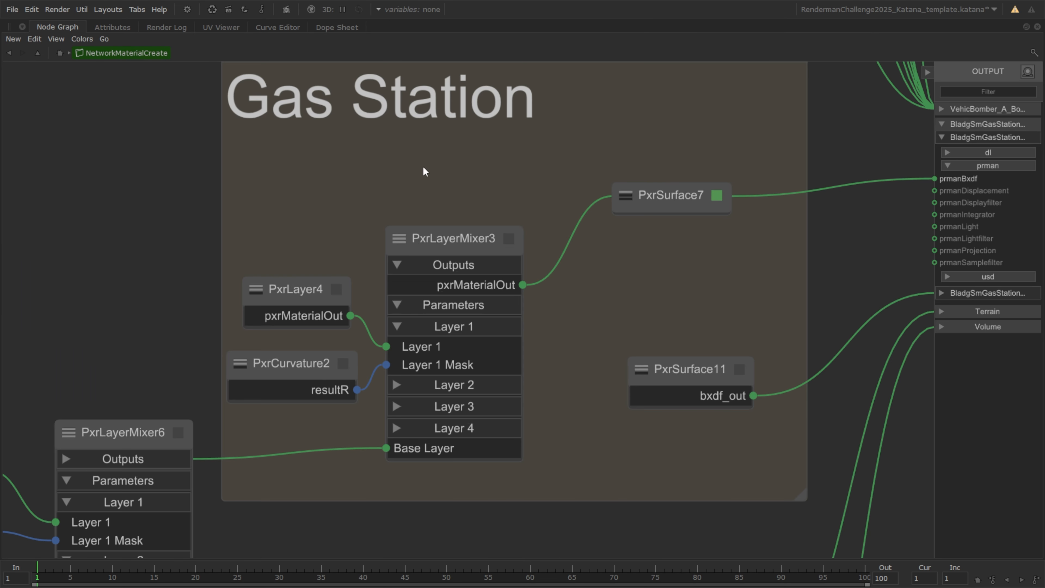
{"action": "left_click", "coordinate": [389, 140]}
{"action": "left_click_drag", "start_coordinate": [655, 196], "coordinate": [646, 114]}
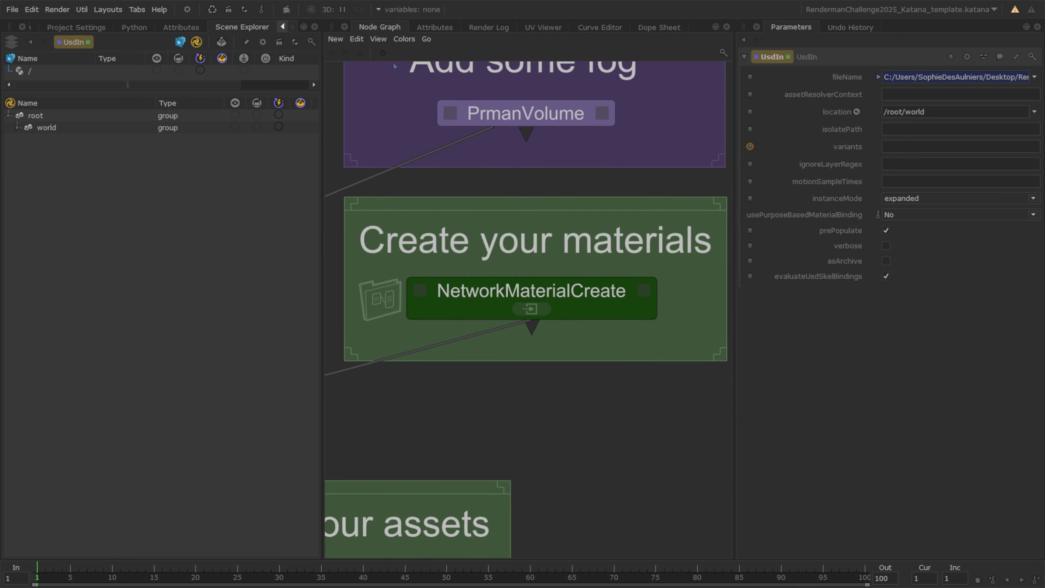
Step: Open the parameters of NetworkMaterialCreate and examine its four material namespaces and the options for adding materials or namespaces
{"action": "left_click", "coordinate": [645, 290]}
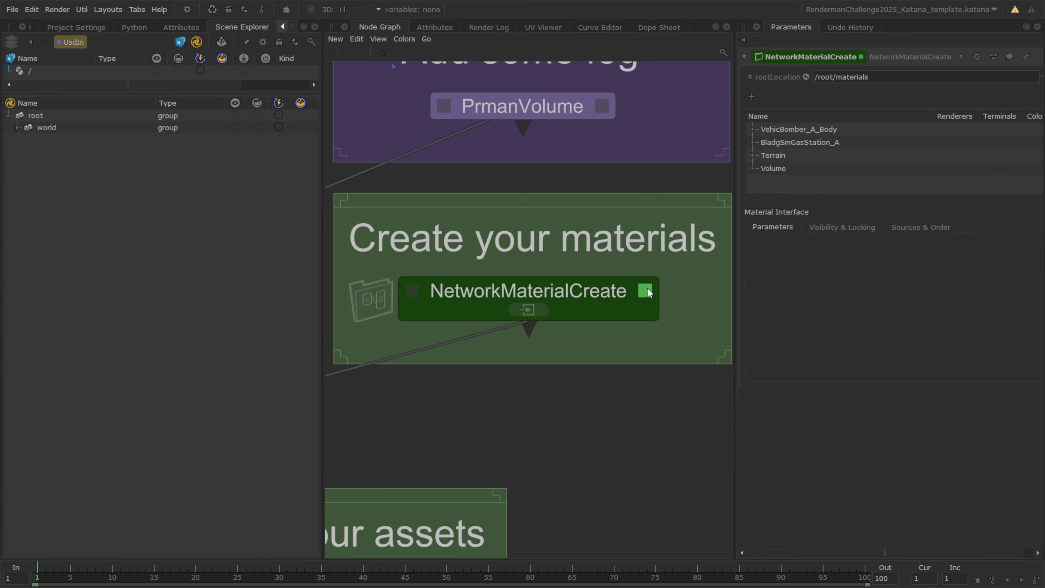
{"action": "left_click", "coordinate": [792, 128]}
{"action": "left_click", "coordinate": [796, 142]}
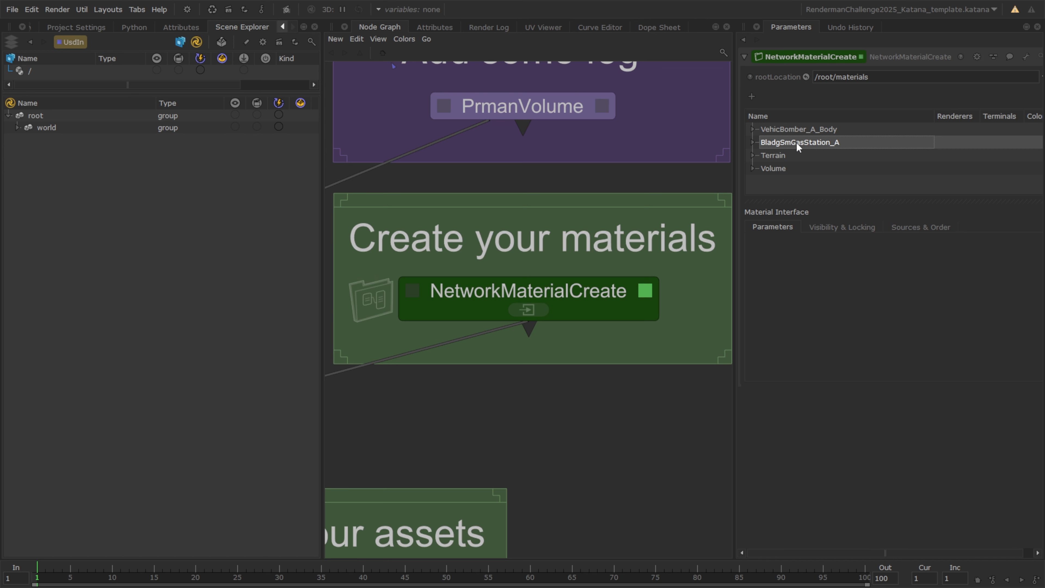
{"action": "left_click", "coordinate": [792, 156]}
{"action": "left_click", "coordinate": [790, 170]}
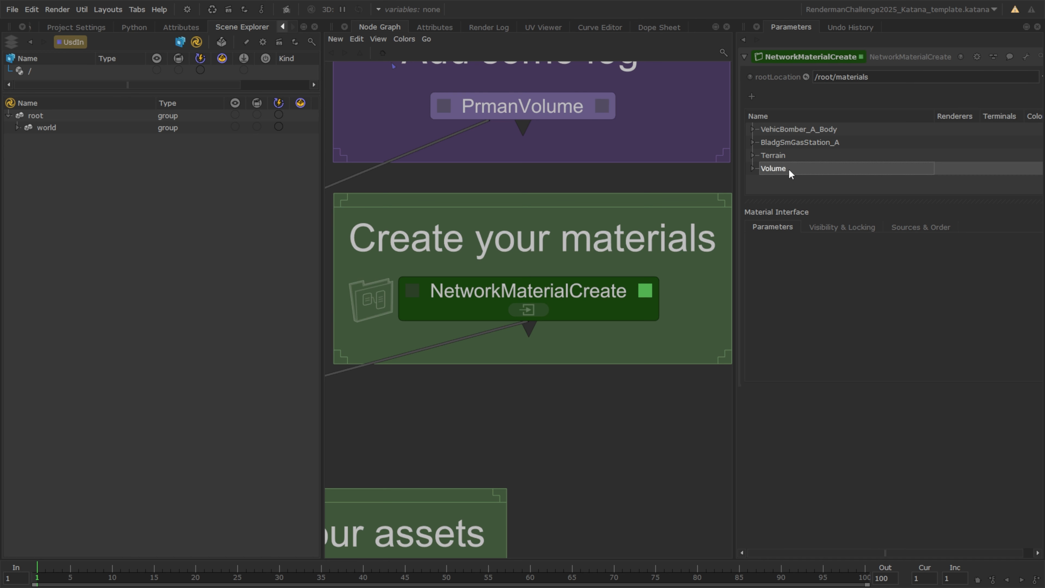
{"action": "left_click", "coordinate": [752, 99]}
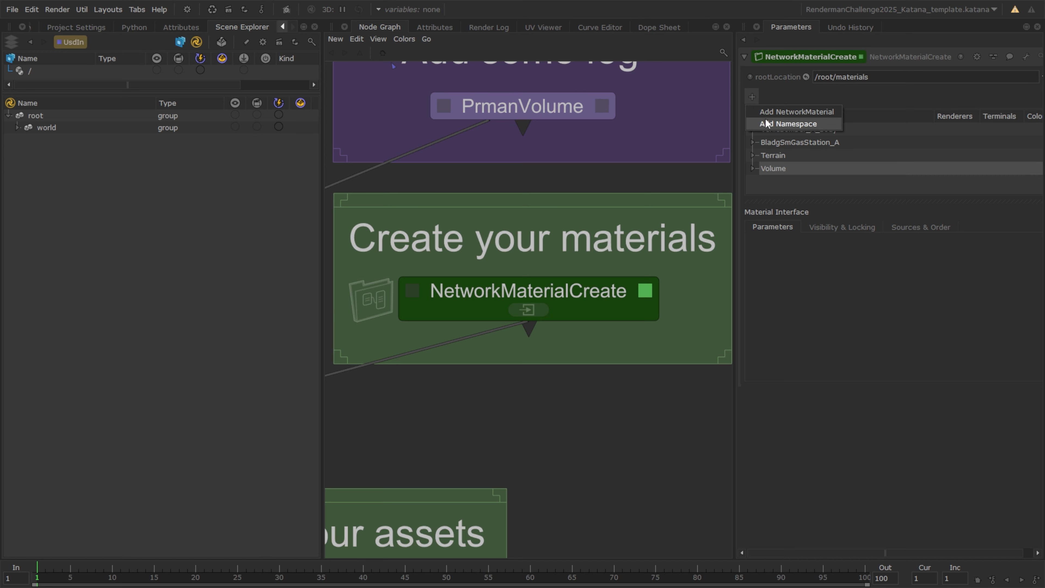
{"action": "left_click", "coordinate": [776, 171]}
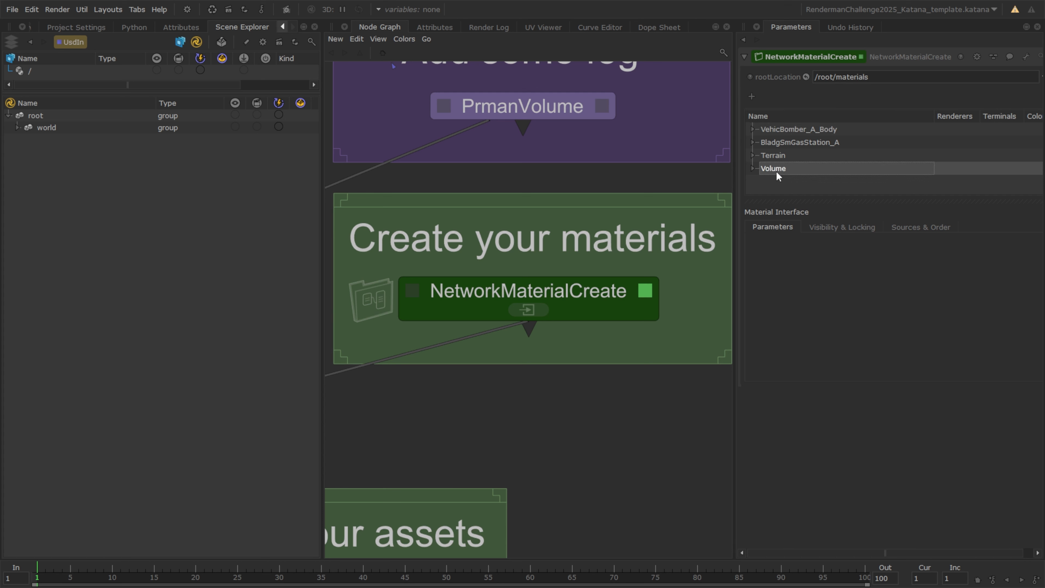
Step: Expand VehicBomber_A_Body and examine the base color filename expression exposed on FighterCockpitTrim_mat
{"action": "left_click", "coordinate": [753, 129]}
{"action": "left_click", "coordinate": [790, 142]}
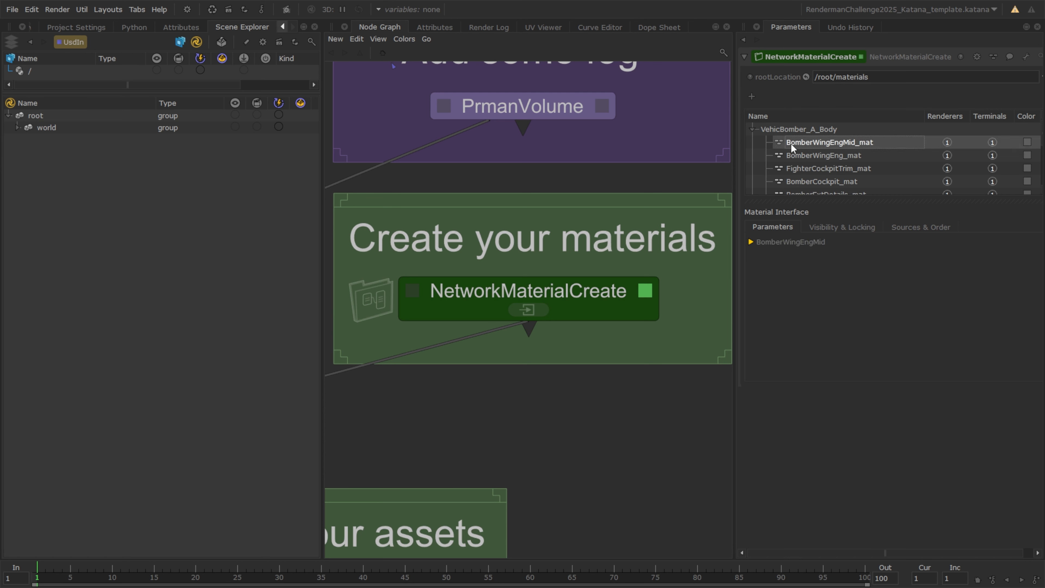
{"action": "left_click", "coordinate": [795, 155]}
{"action": "left_click", "coordinate": [800, 168]}
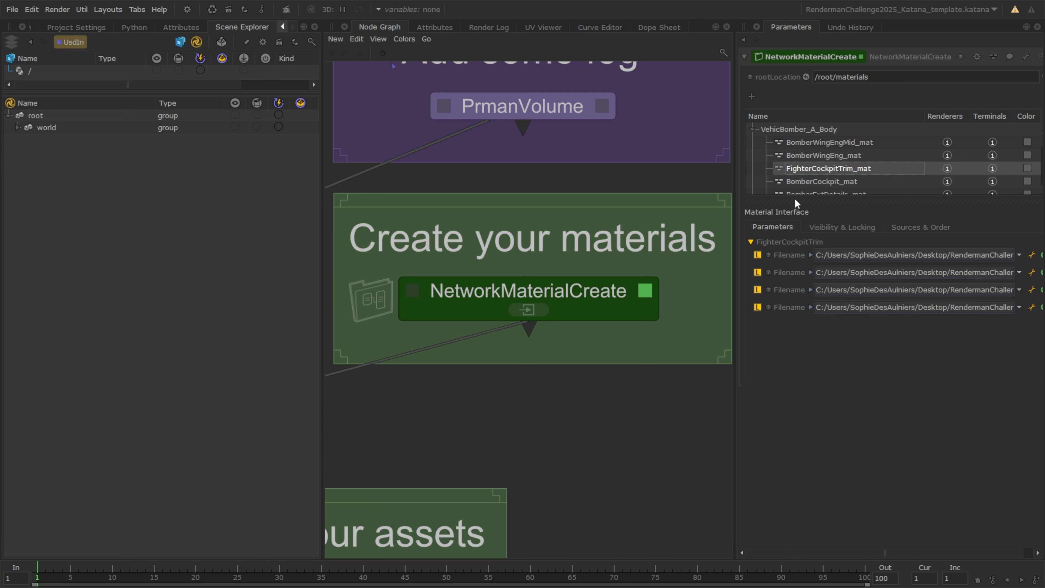
{"action": "left_click", "coordinate": [809, 255]}
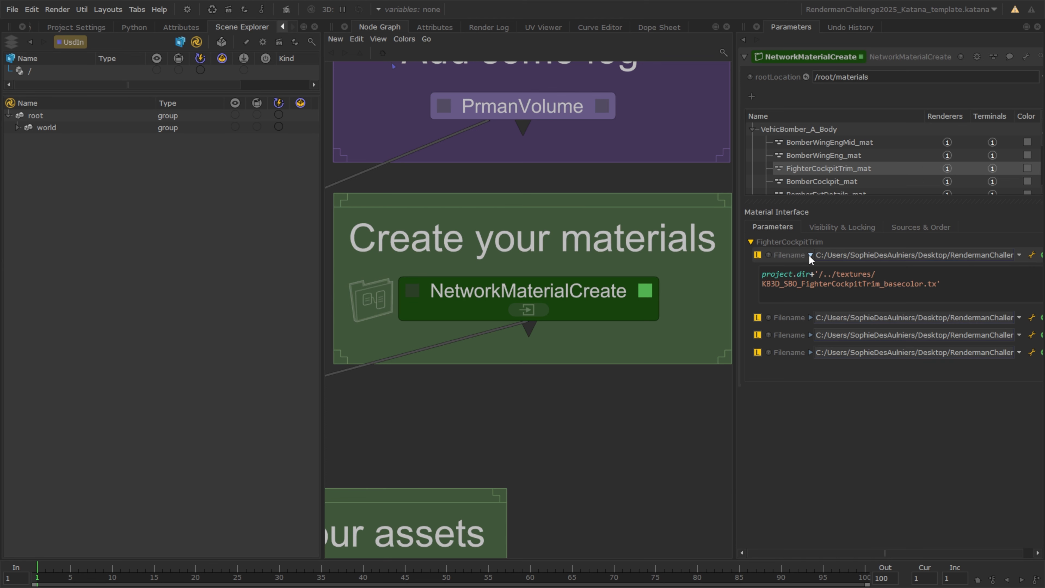
{"action": "left_click_drag", "start_coordinate": [767, 284], "coordinate": [931, 290]}
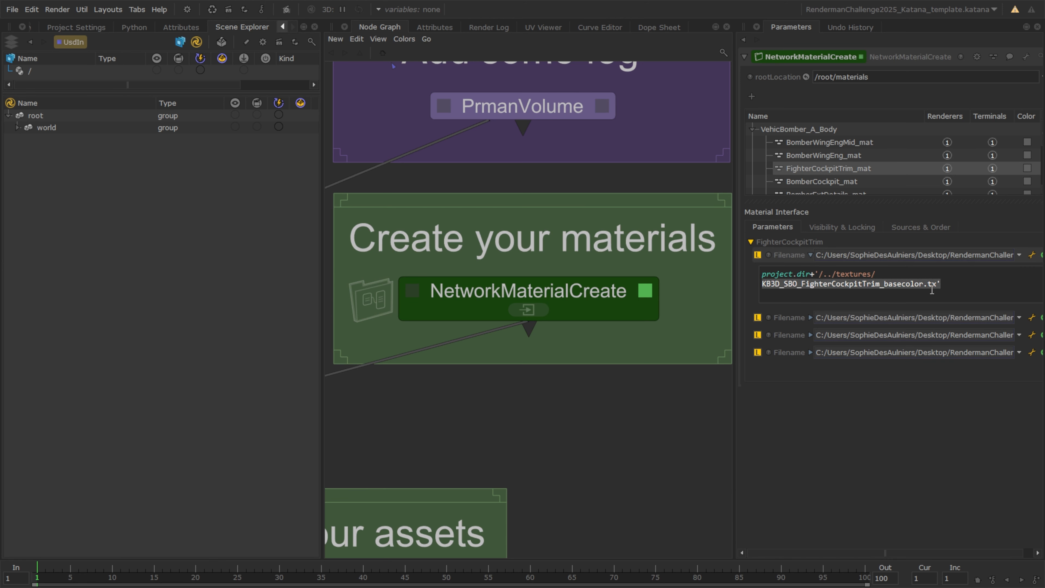
{"action": "left_click", "coordinate": [1040, 255]}
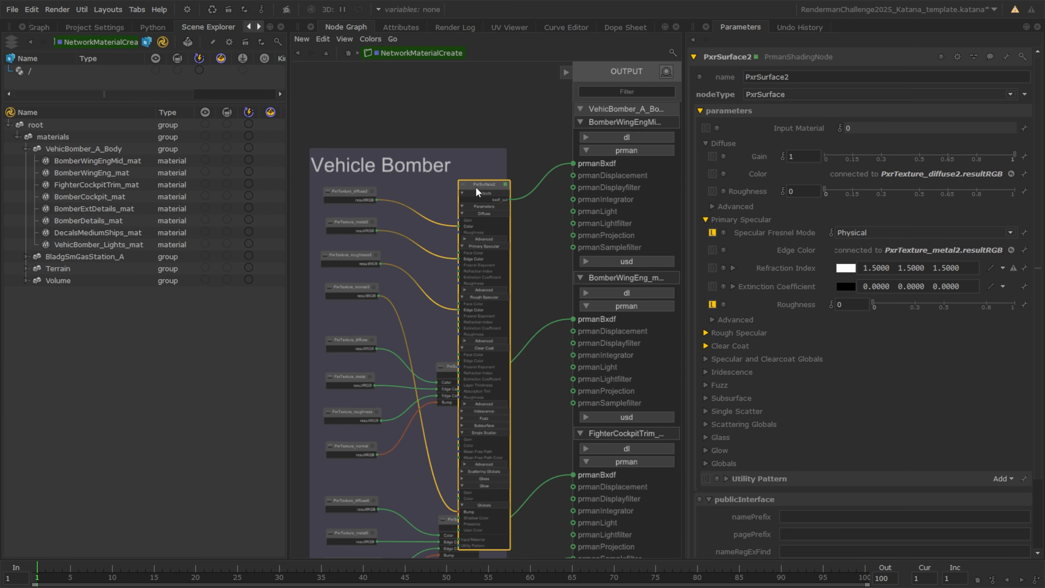
Step: Reduce PxrSurface2 to its connected parameters only and move it slightly closer to its texture nodes
{"action": "key", "text": "q"}
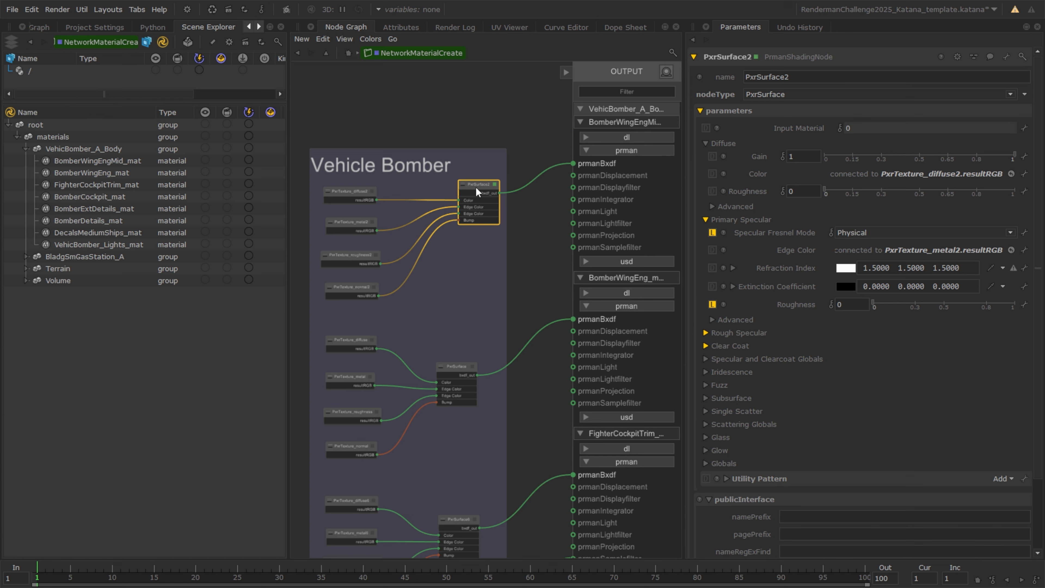
{"action": "left_click_drag", "start_coordinate": [476, 189], "coordinate": [448, 191]}
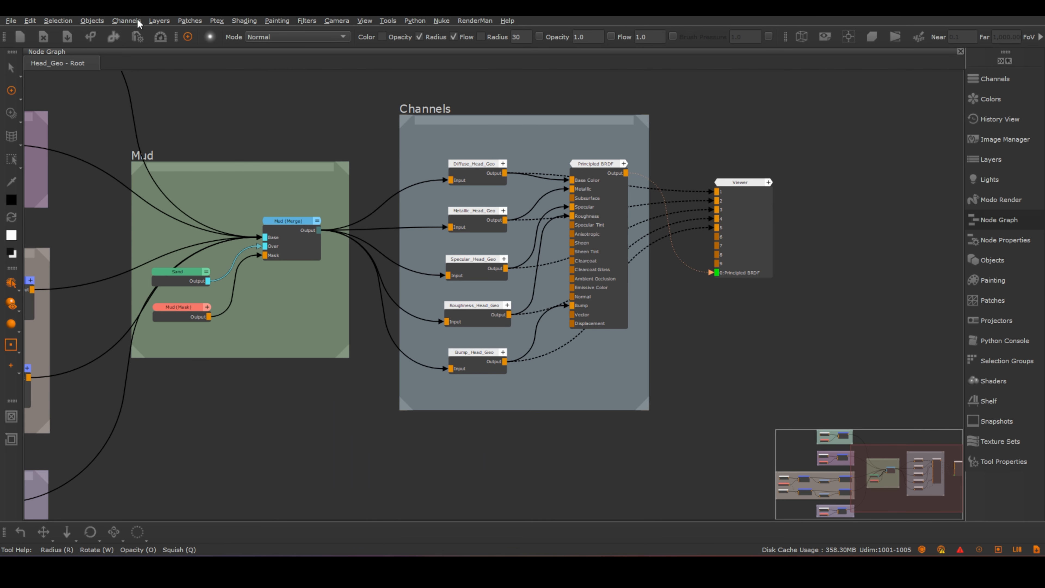
Step: Switch to Mari and open the Export Manager for the painted channels
{"action": "left_click", "coordinate": [138, 22]}
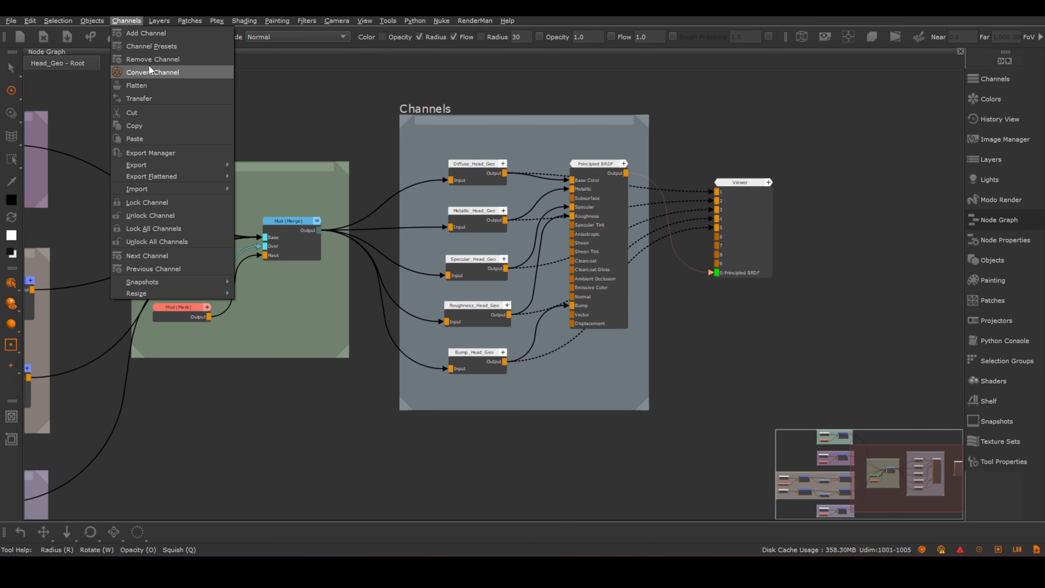
{"action": "left_click", "coordinate": [168, 155]}
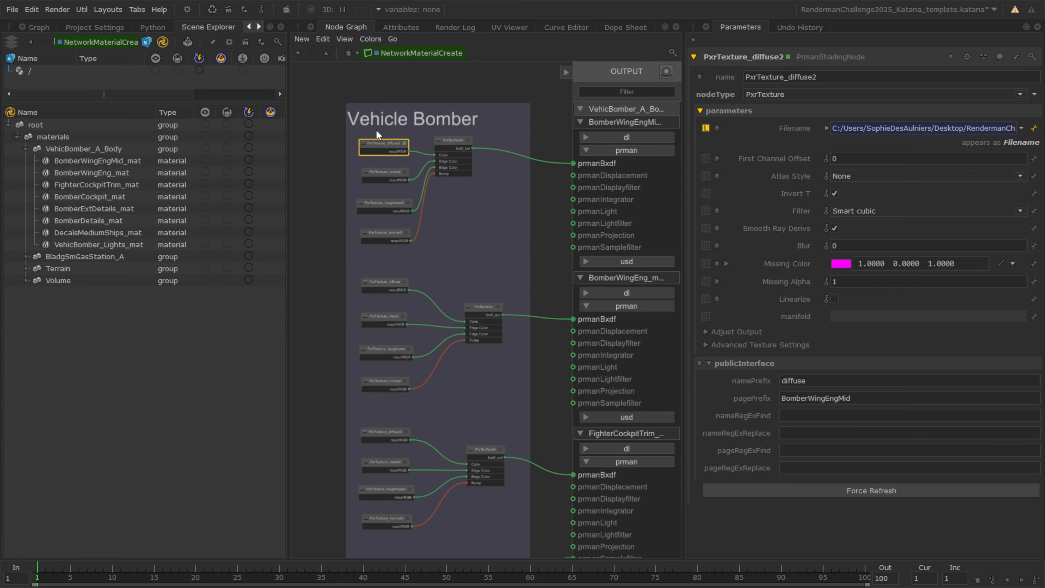
Step: Expand the Filename expression of PxrTexture_diffuse2 in Katana and replace KB3D_SBO_BomberWingEngMid_basecolor with yourFile.<UDIM>
{"action": "scroll", "coordinate": [411, 226], "scroll_direction": "up", "scroll_amount": 6}
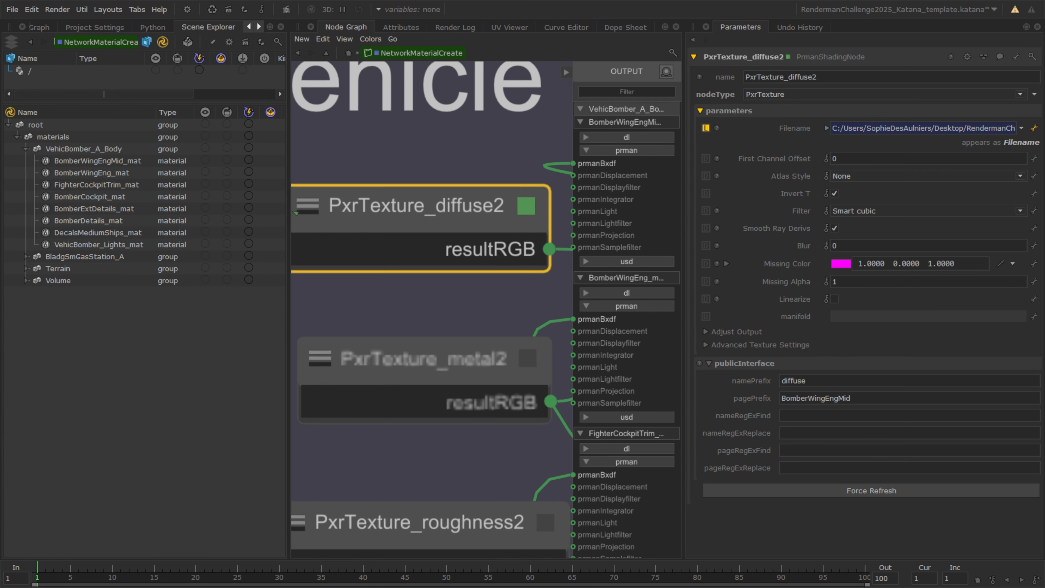
{"action": "scroll", "coordinate": [387, 124], "scroll_direction": "down", "scroll_amount": 1}
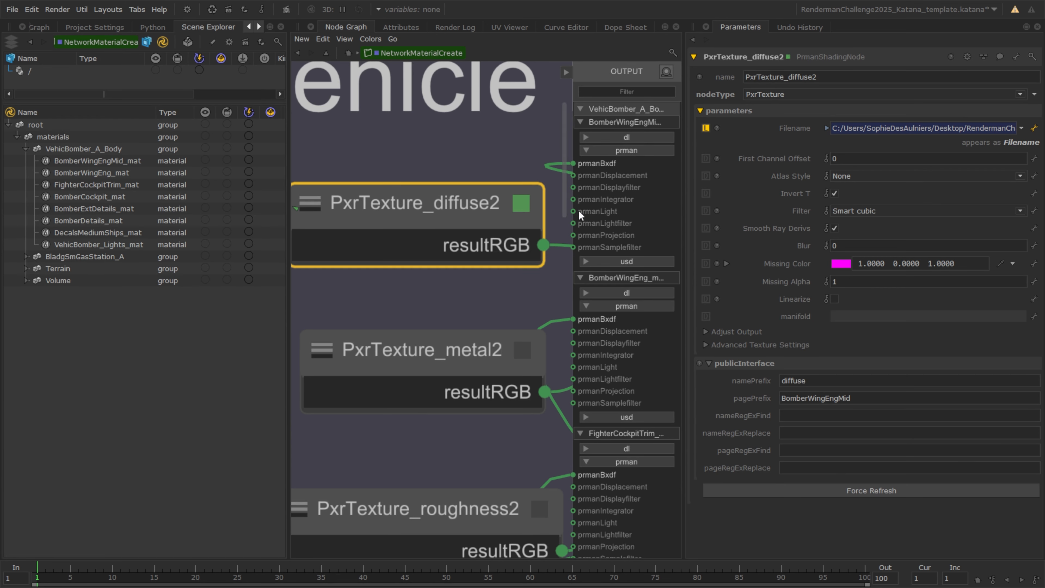
{"action": "left_click", "coordinate": [826, 129]}
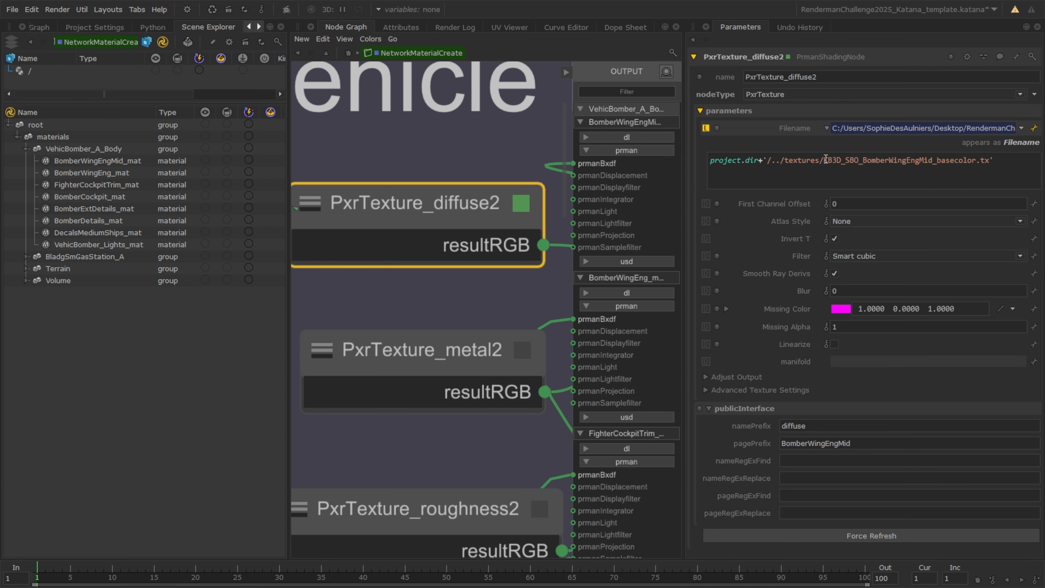
{"action": "left_click_drag", "start_coordinate": [823, 160], "coordinate": [977, 165]}
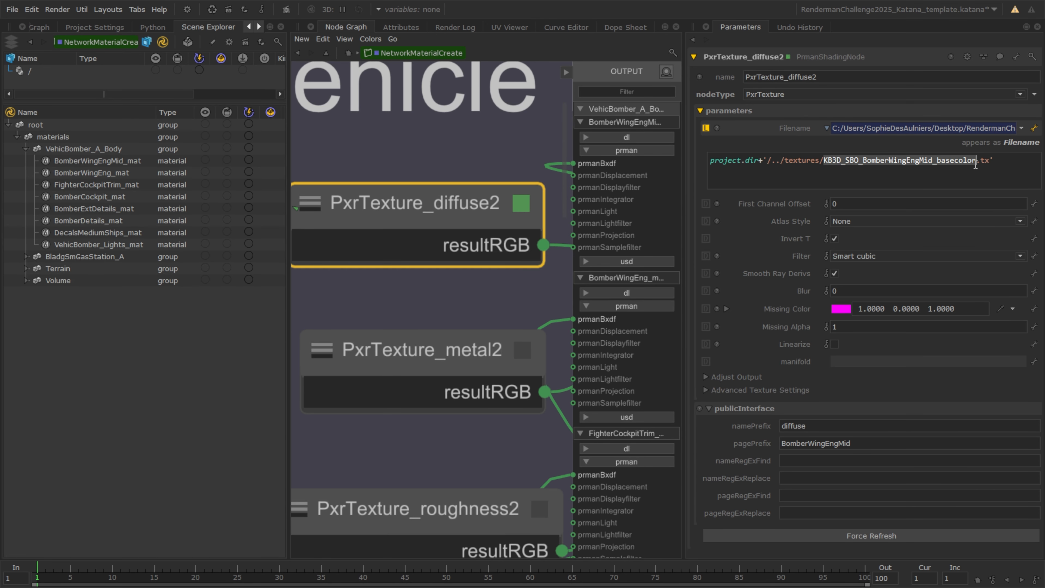
{"action": "type", "text": "yourFil"}
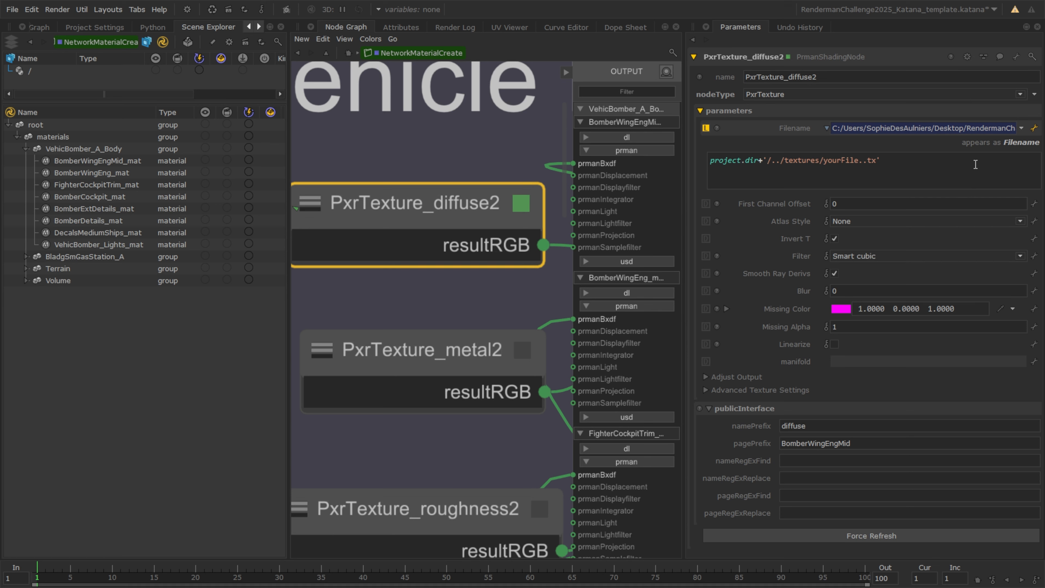
{"action": "type", "text": "e.<UDIM"}
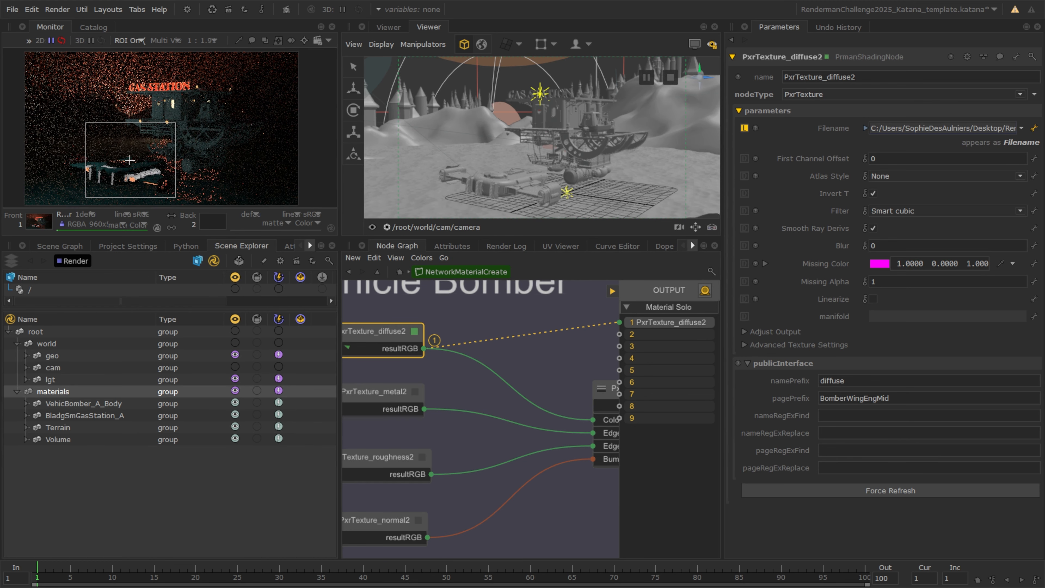
{"action": "middle_click_drag", "start_coordinate": [137, 165], "coordinate": [193, 175]}
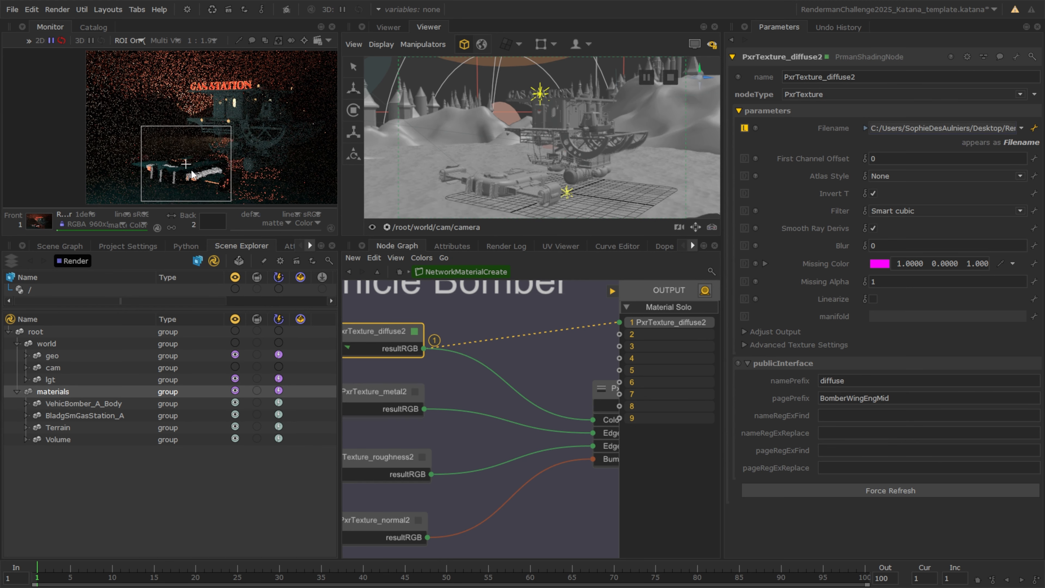
{"action": "scroll", "coordinate": [192, 174], "scroll_direction": "up", "scroll_amount": 4}
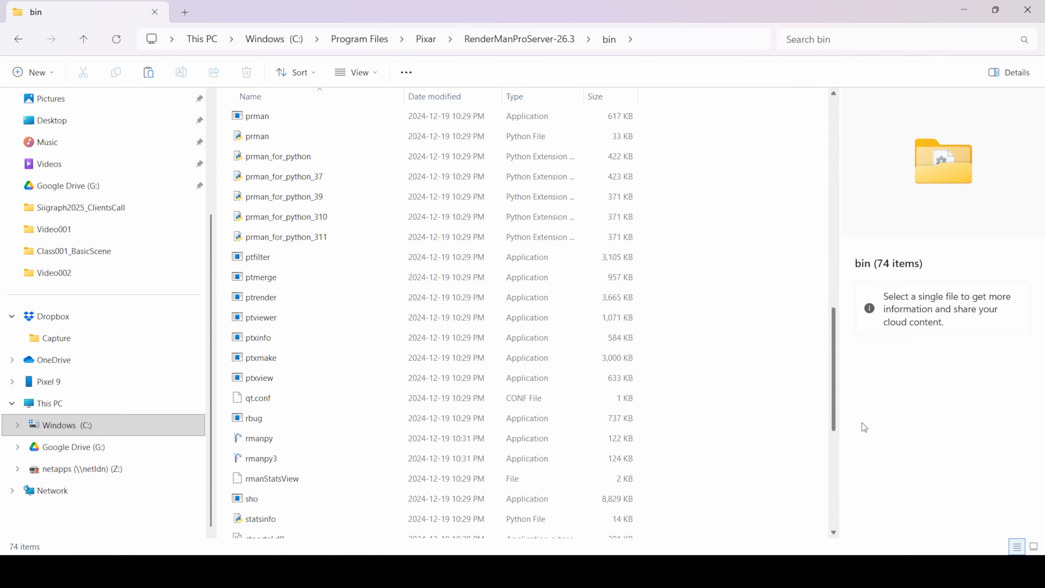
Step: Locate txmake in the RenderManProServer-26.3 bin folder and open a Command Prompt window in the upper part of the desktop
{"action": "left_click_drag", "start_coordinate": [862, 422], "coordinate": [853, 519]}
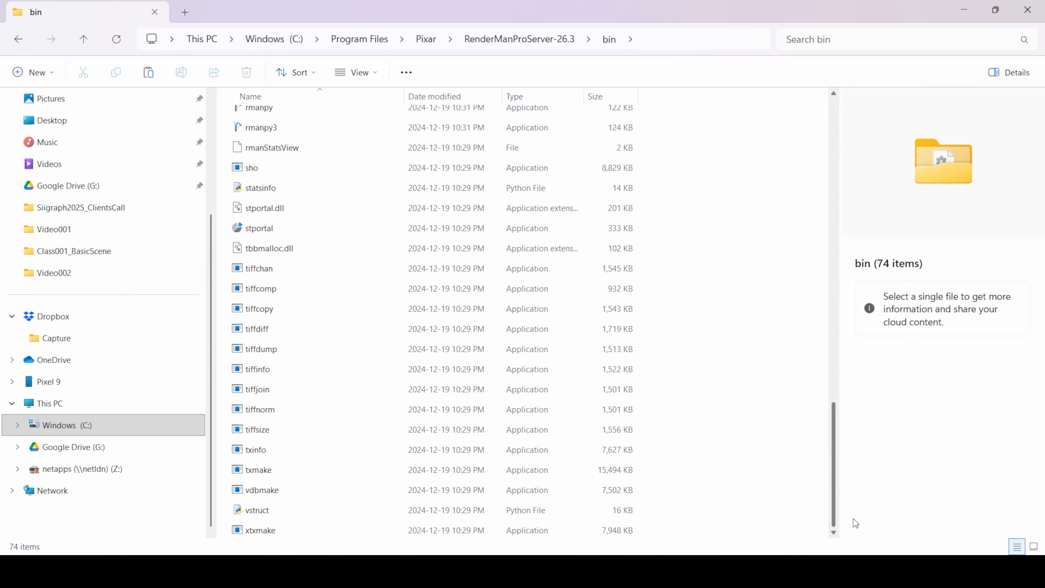
{"action": "left_click", "coordinate": [458, 476]}
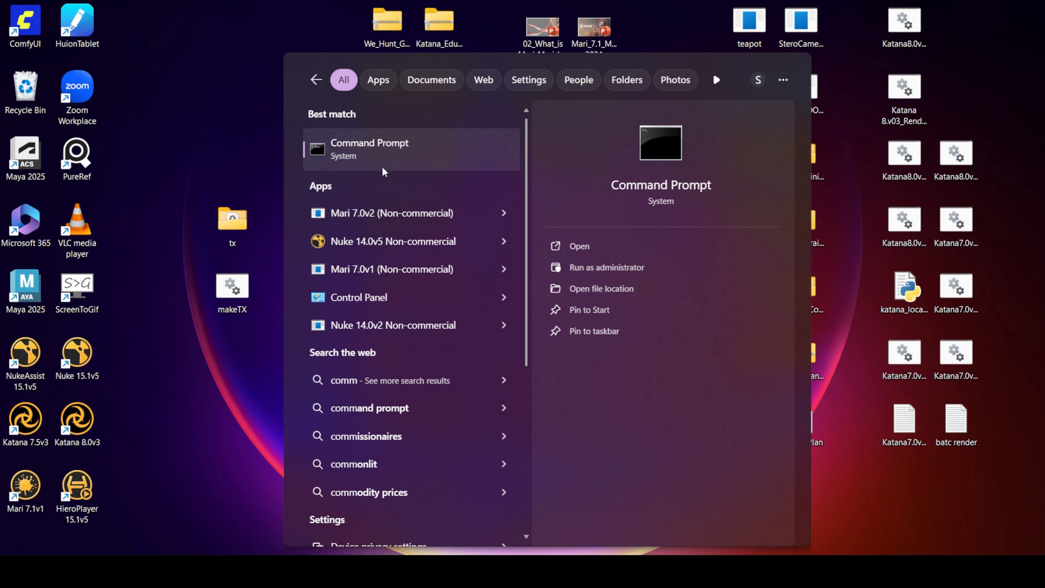
{"action": "left_click", "coordinate": [386, 157]}
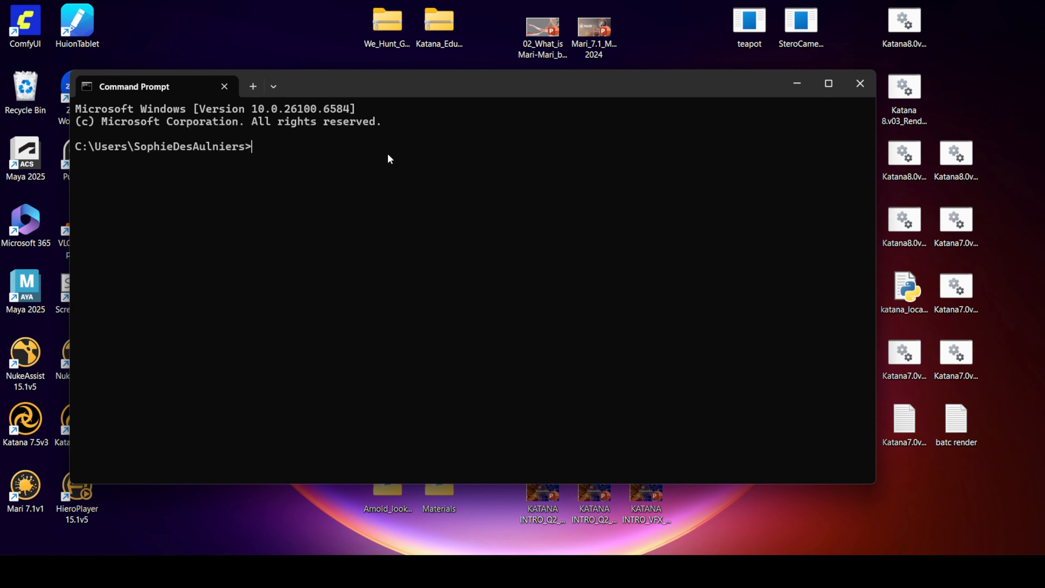
{"action": "left_click_drag", "start_coordinate": [433, 75], "coordinate": [438, 28]}
Step: Insert the full path of txmake.exe from the RenderMan bin folder into the Command Prompt
{"action": "left_click", "coordinate": [440, 504]}
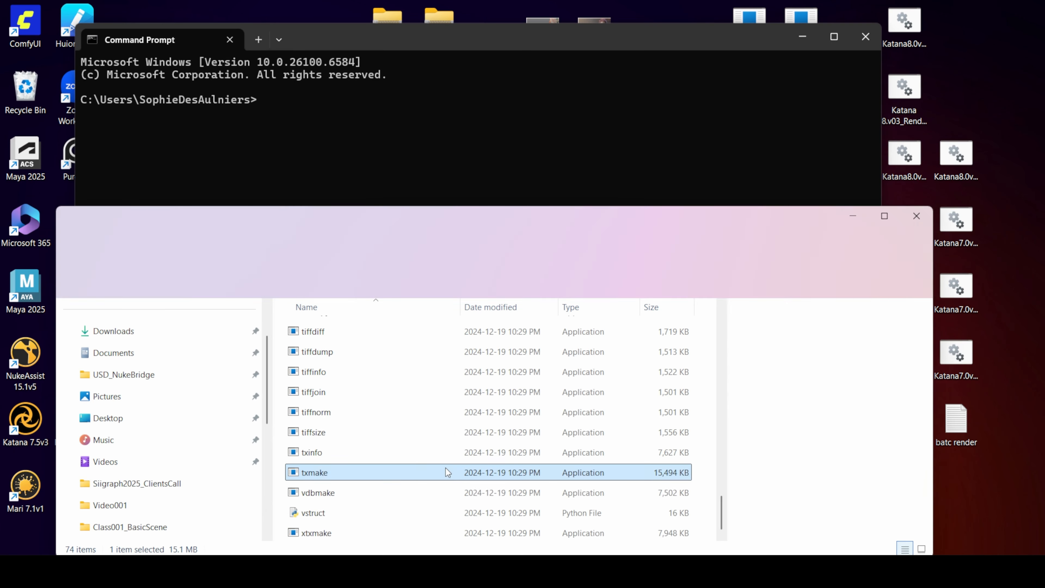
{"action": "left_click_drag", "start_coordinate": [455, 218], "coordinate": [443, 139]}
{"action": "left_click", "coordinate": [848, 219]}
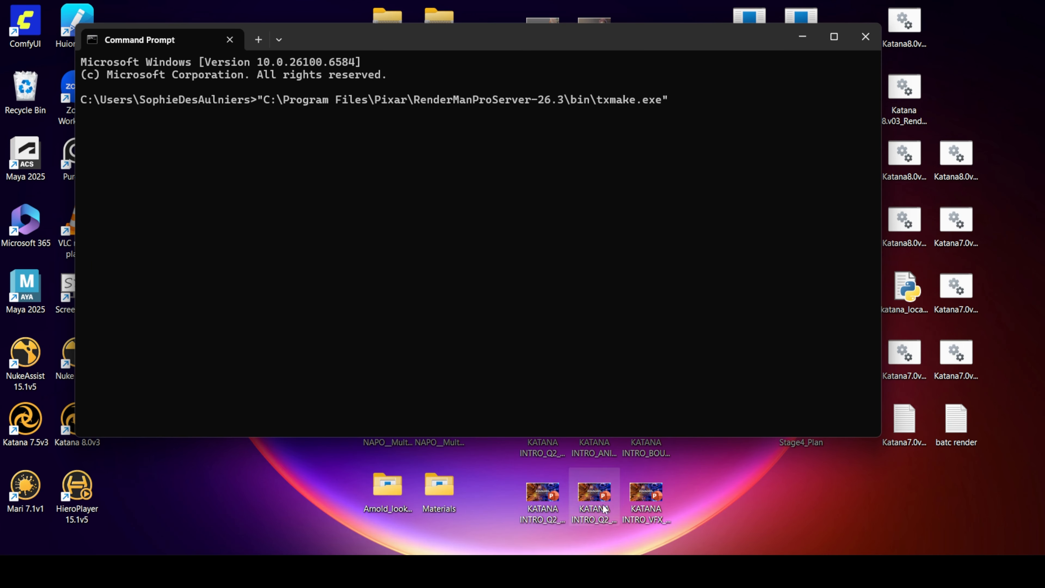
Step: Copy the path of normal.1001.exr from the desktop tx folder and append it to the txmake command as the input file
{"action": "mouse_move", "coordinate": [510, 568]}
{"action": "left_click", "coordinate": [581, 468]}
{"action": "right_click", "coordinate": [386, 367]}
{"action": "left_click", "coordinate": [452, 227]}
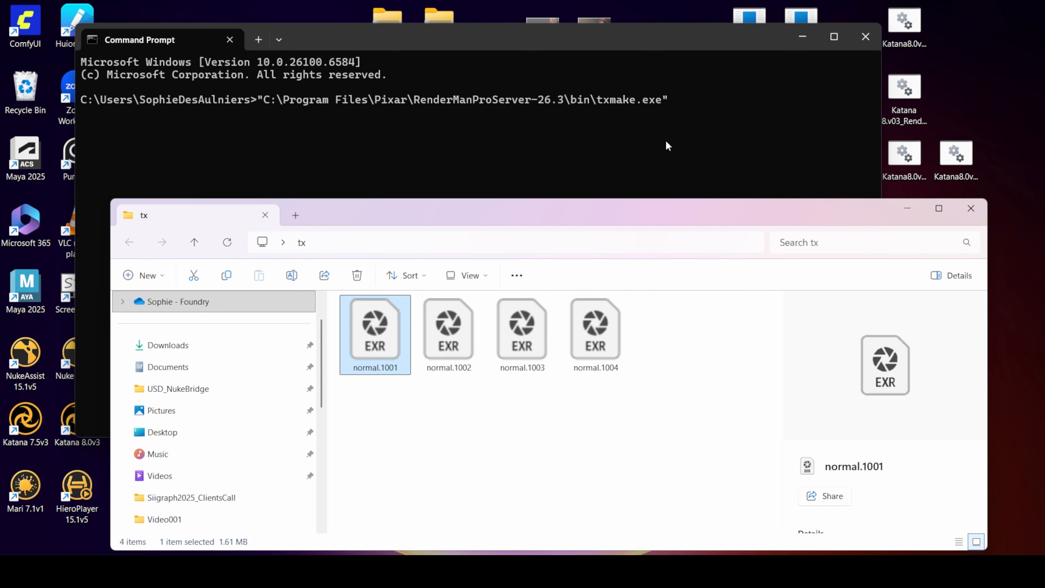
{"action": "left_click", "coordinate": [698, 108]}
{"action": "type", "text": "\"C:\\Users\\SophieDesAulniers\\Desktop\\tx\\normal.1001.exr\""}
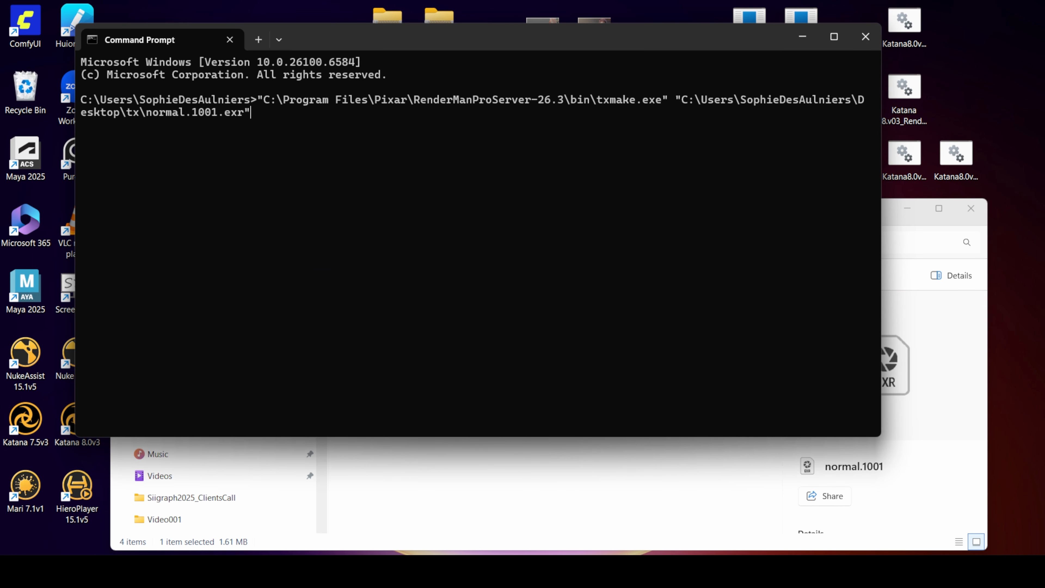
Step: Append the normal.1001 path with the tex extension as the txmake output file and run the conversion command
{"action": "type", "text": "\"C:\\Users\\SophieDesAulniers\\Desktop\\tx\\normal.1001.exr\""}
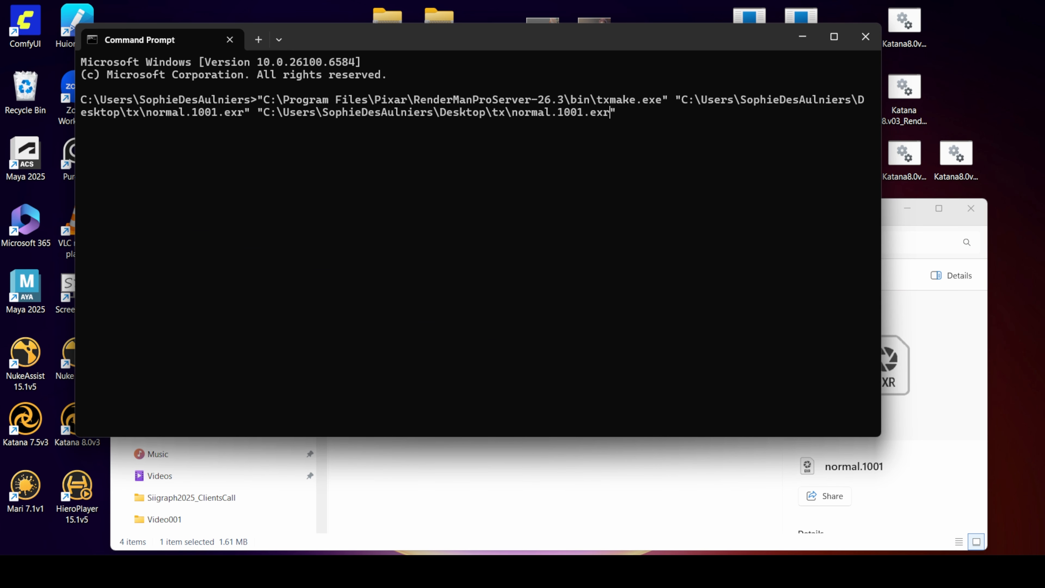
{"action": "key", "text": "BackSpace"}
{"action": "key", "text": "BackSpace"}
{"action": "key", "text": "BackSpace"}
{"action": "type", "text": "tex"}
{"action": "key", "text": "Return"}
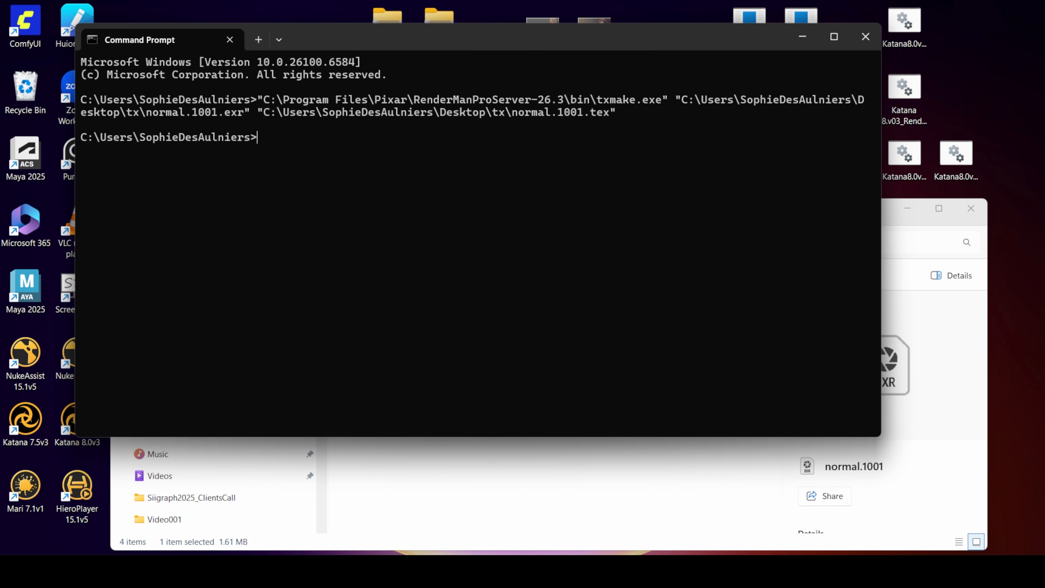
Step: Convert normal.1001 through normal.1004 in the desktop tx folder by passing all four EXR files to the makeTX batch file
{"action": "left_click", "coordinate": [802, 37]}
{"action": "left_click", "coordinate": [456, 329]}
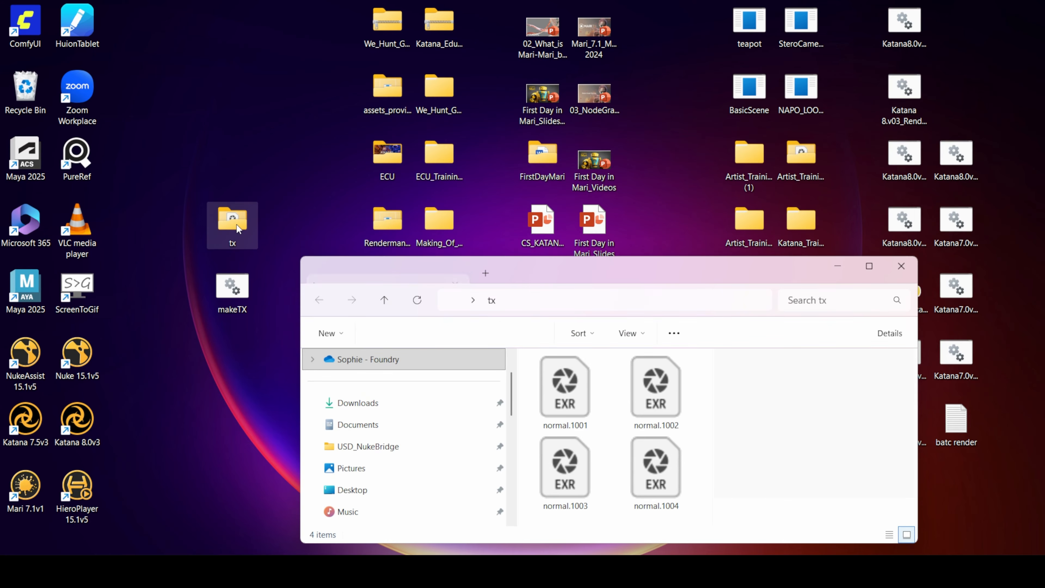
{"action": "left_click", "coordinate": [562, 391]}
{"action": "key", "text": "ctrl+a"}
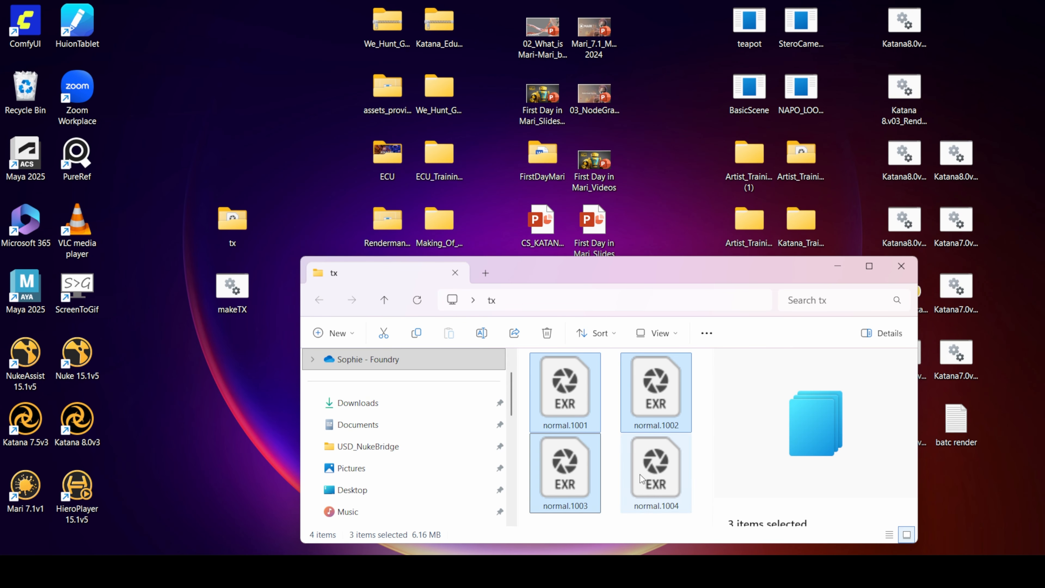
{"action": "left_click_drag", "start_coordinate": [567, 409], "coordinate": [233, 289]}
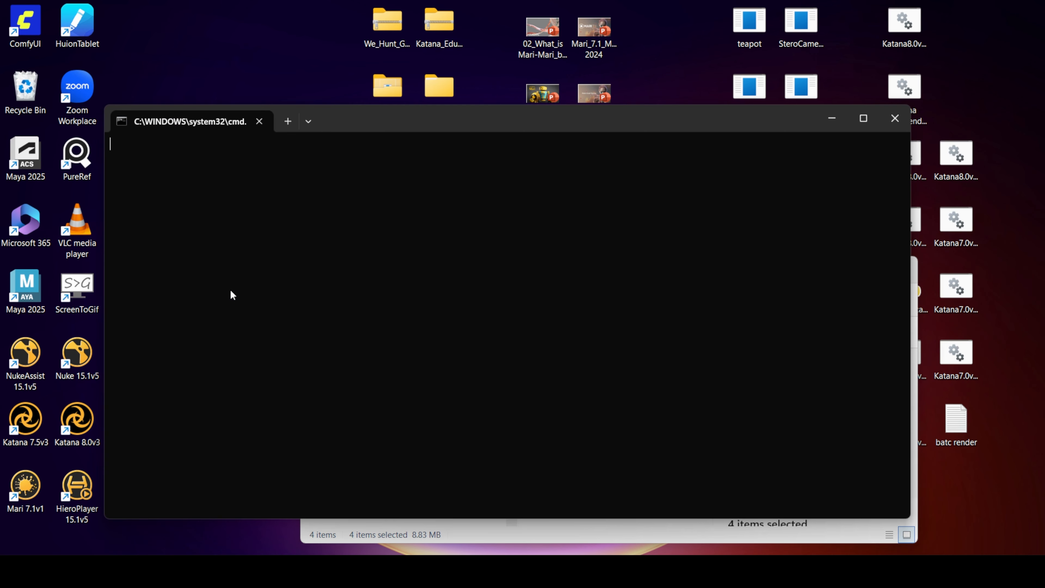
{"action": "key", "text": "Return"}
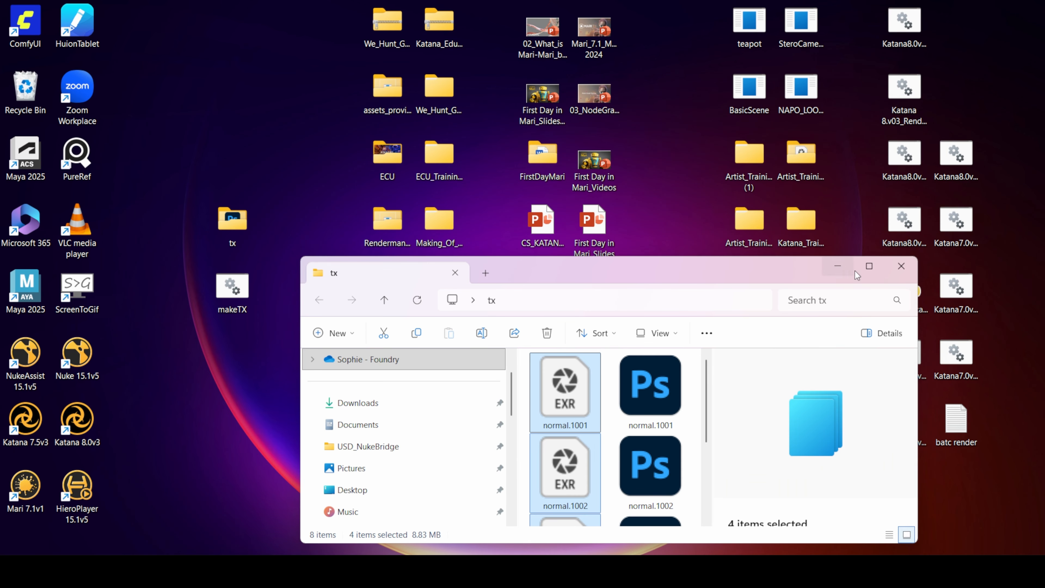
{"action": "left_click", "coordinate": [872, 270]}
{"action": "left_click", "coordinate": [352, 164]}
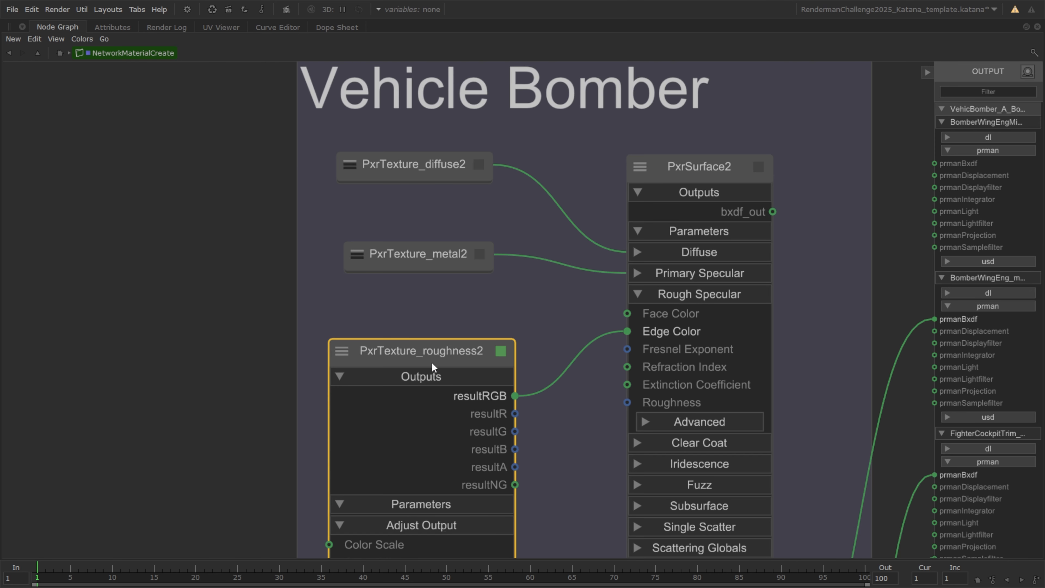
Step: Connect the resultRGB output of PxrTexture_normal2 to the Globals Bump input of PxrSurface2, leaving both texture nodes collapsed
{"action": "left_click", "coordinate": [433, 356]}
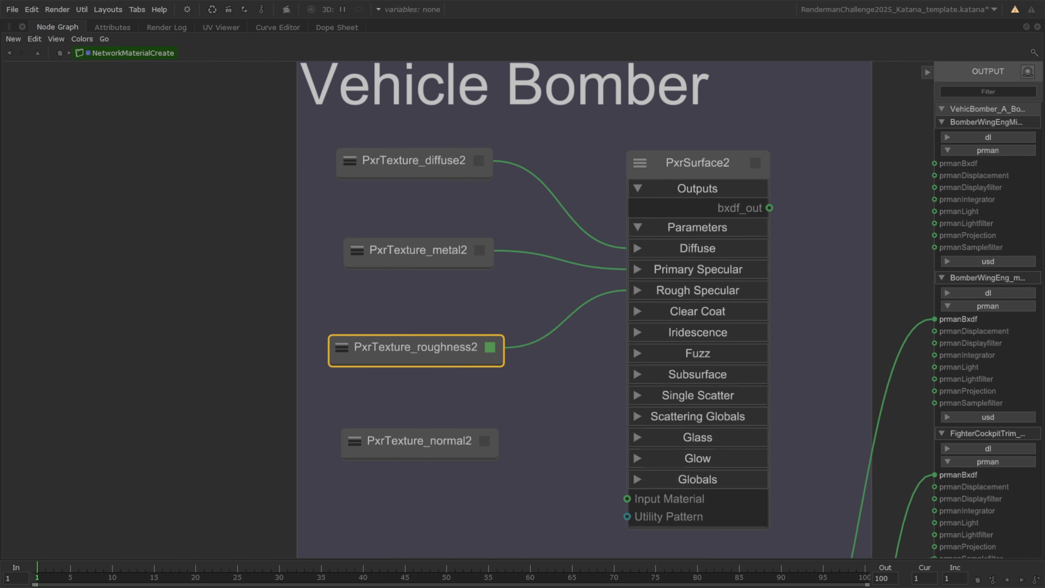
{"action": "middle_click_drag", "start_coordinate": [455, 445], "coordinate": [453, 334]}
{"action": "double_click", "coordinate": [453, 335]}
{"action": "left_click", "coordinate": [635, 369]}
{"action": "left_click", "coordinate": [526, 376]}
{"action": "left_click", "coordinate": [625, 388]}
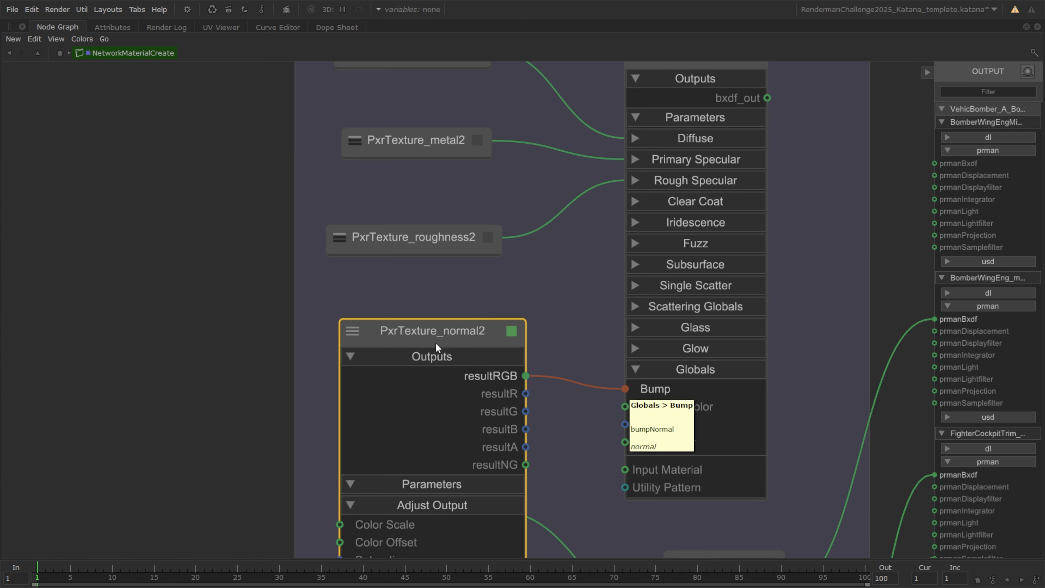
{"action": "double_click", "coordinate": [435, 335]}
Step: Connect the bxdf_out of PxrSurface2 to the prmanBxdf input of the BomberWingEngMid material
{"action": "middle_click_drag", "start_coordinate": [762, 114], "coordinate": [665, 259]}
{"action": "left_click", "coordinate": [669, 243]}
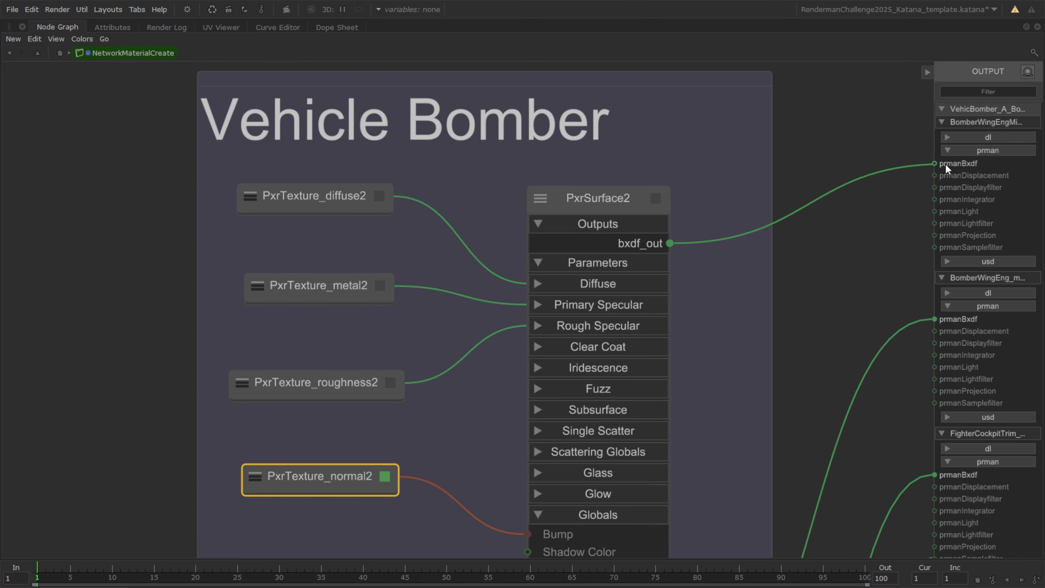
{"action": "left_click", "coordinate": [934, 164]}
Step: Inspect which parts of the bomber MA_BomberWingEng and MA_BomberDetails cover within MaterialAssign_Stack
{"action": "left_click", "coordinate": [616, 205]}
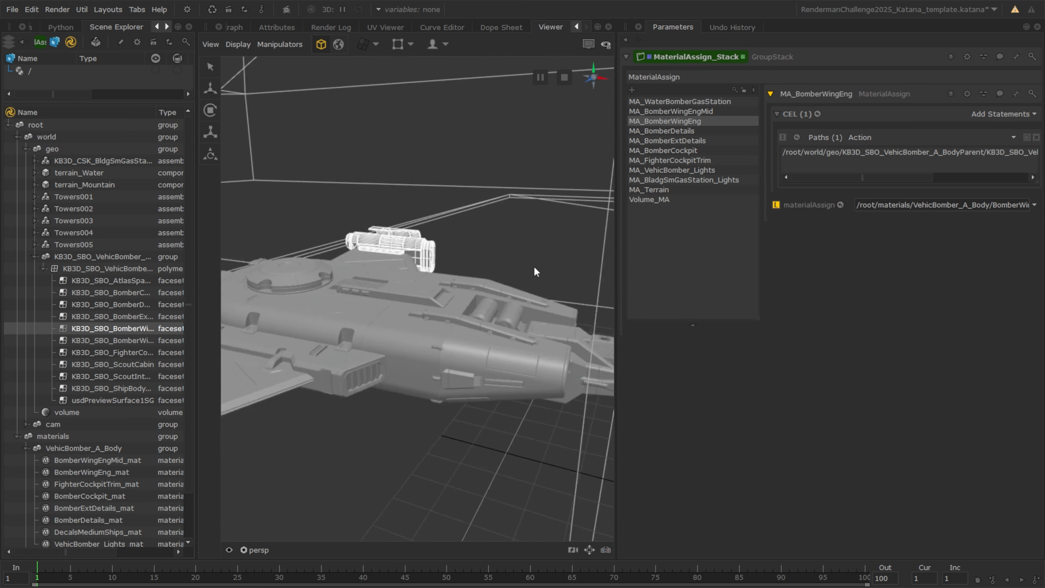
{"action": "left_click_drag", "start_coordinate": [534, 269], "coordinate": [591, 210], "text": "alt"}
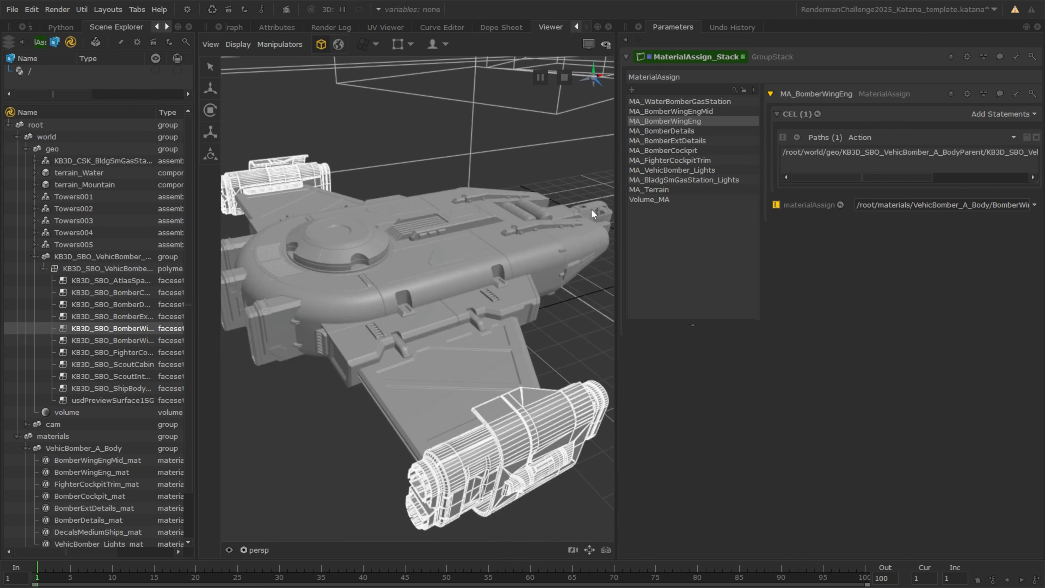
{"action": "left_click", "coordinate": [683, 130]}
{"action": "left_click", "coordinate": [817, 114]}
{"action": "left_click", "coordinate": [824, 126]}
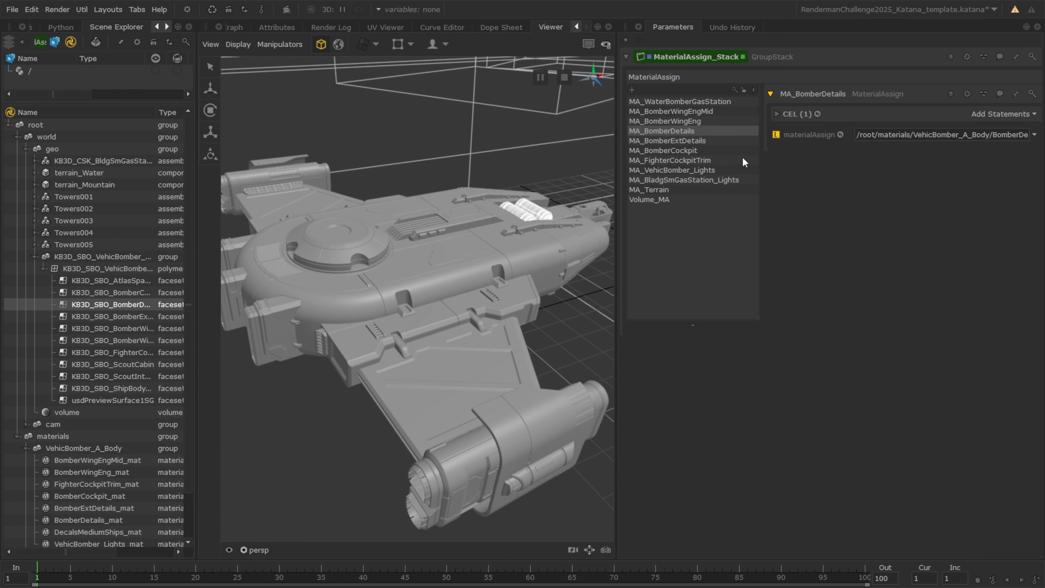
Step: Enter MaterialAssign_Stack and examine the CEL paths and materials of MA_WaterBomberGasStation, MA_BomberWingEngMid and MA_BomberWingEng
{"action": "left_click", "coordinate": [235, 26]}
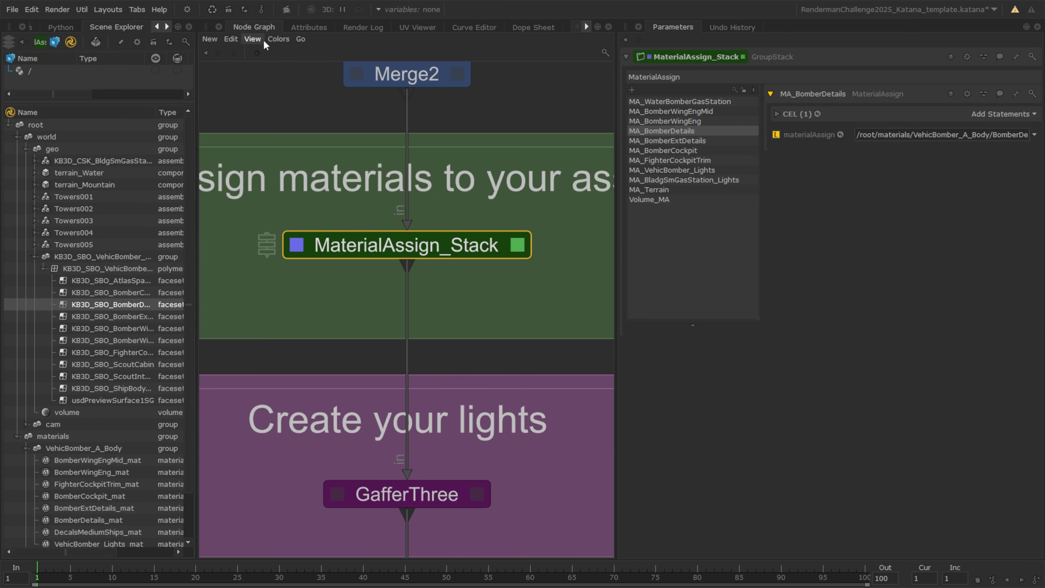
{"action": "middle_click", "coordinate": [433, 245], "text": "ctrl"}
{"action": "left_click", "coordinate": [500, 167]}
{"action": "left_click", "coordinate": [633, 77]}
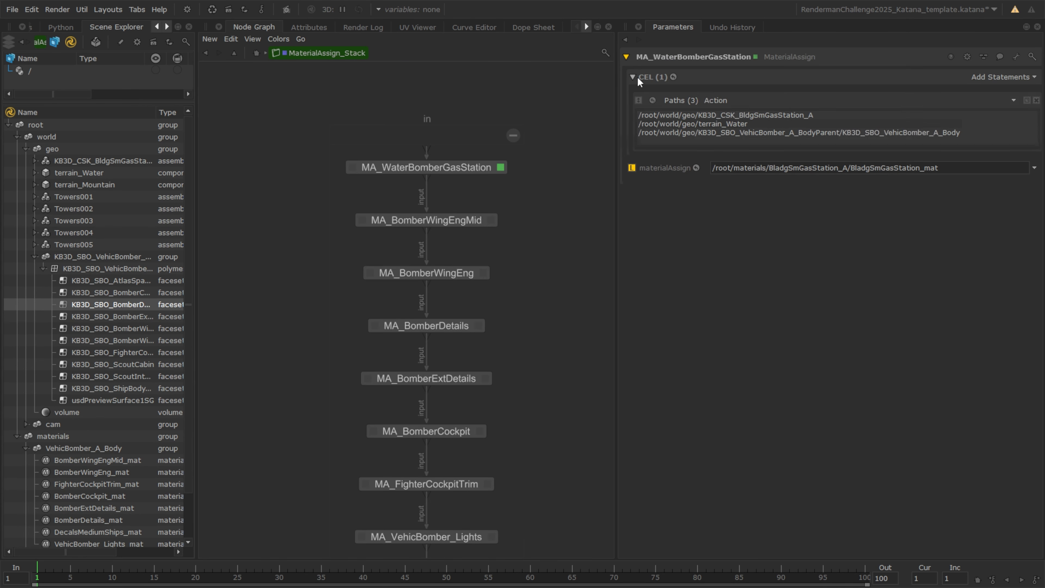
{"action": "left_click", "coordinate": [491, 220]}
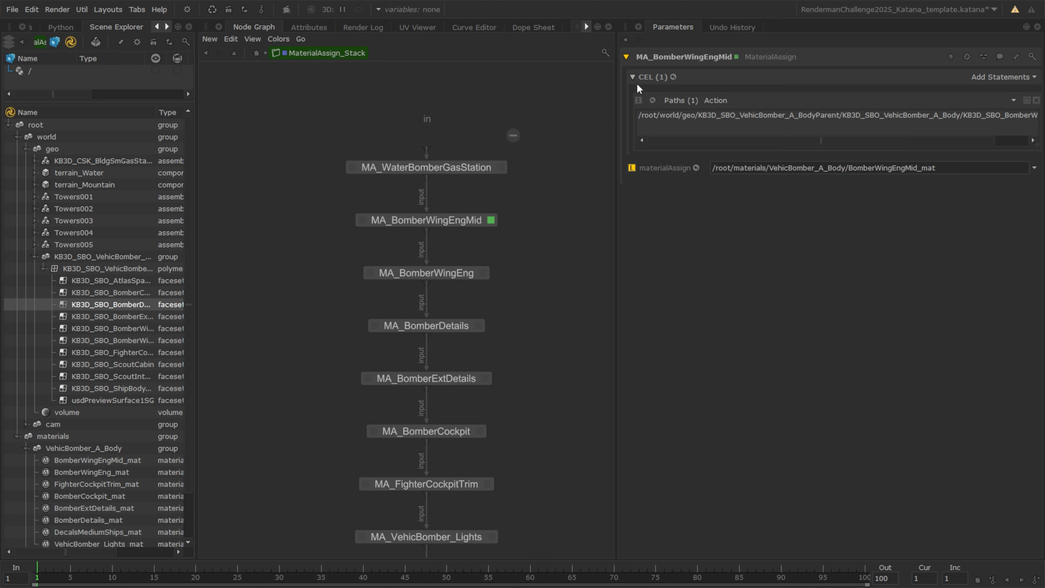
{"action": "left_click", "coordinate": [484, 272]}
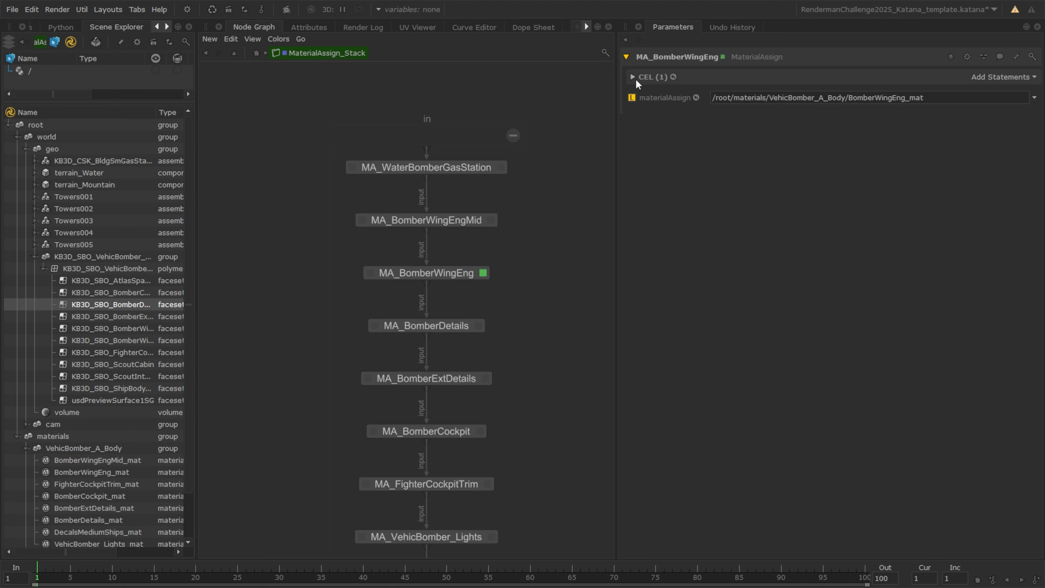
{"action": "left_click", "coordinate": [633, 77]}
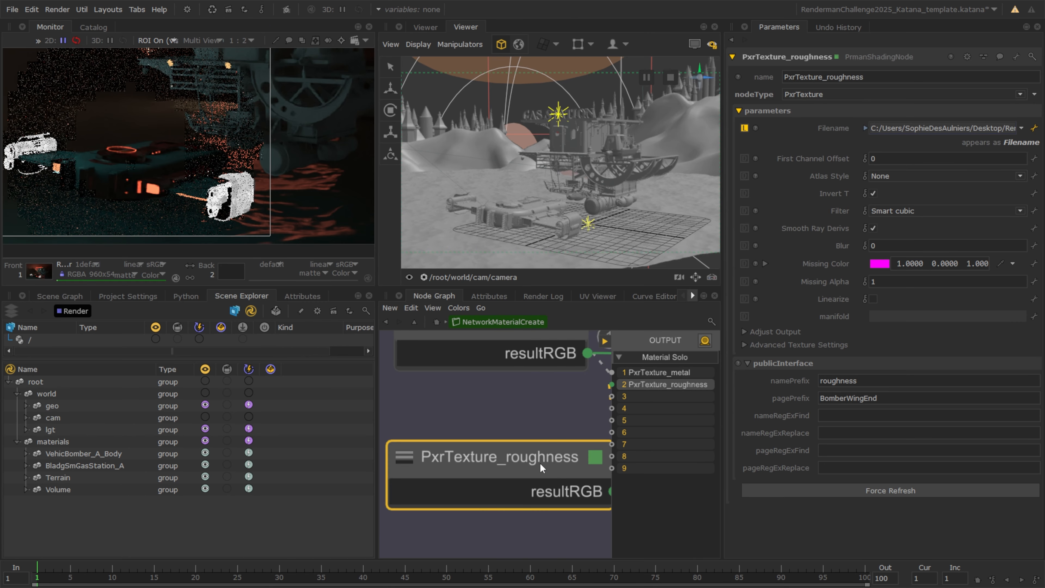
Step: Assign the PxrTexture_normal node to Material Solo slot 3
{"action": "scroll", "coordinate": [547, 460], "scroll_direction": "down", "scroll_amount": 3}
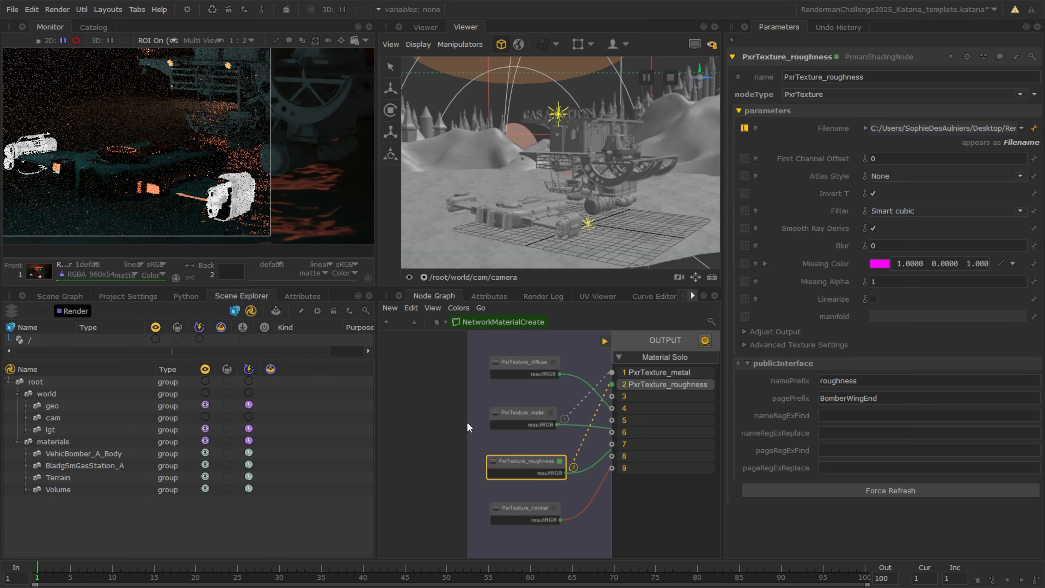
{"action": "left_click", "coordinate": [485, 477]}
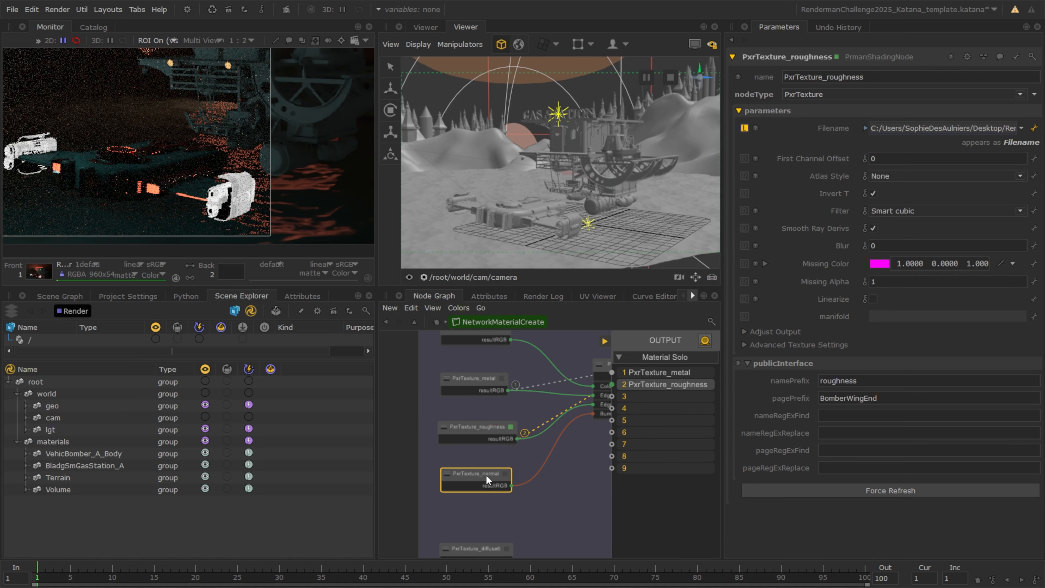
{"action": "key", "text": "3"}
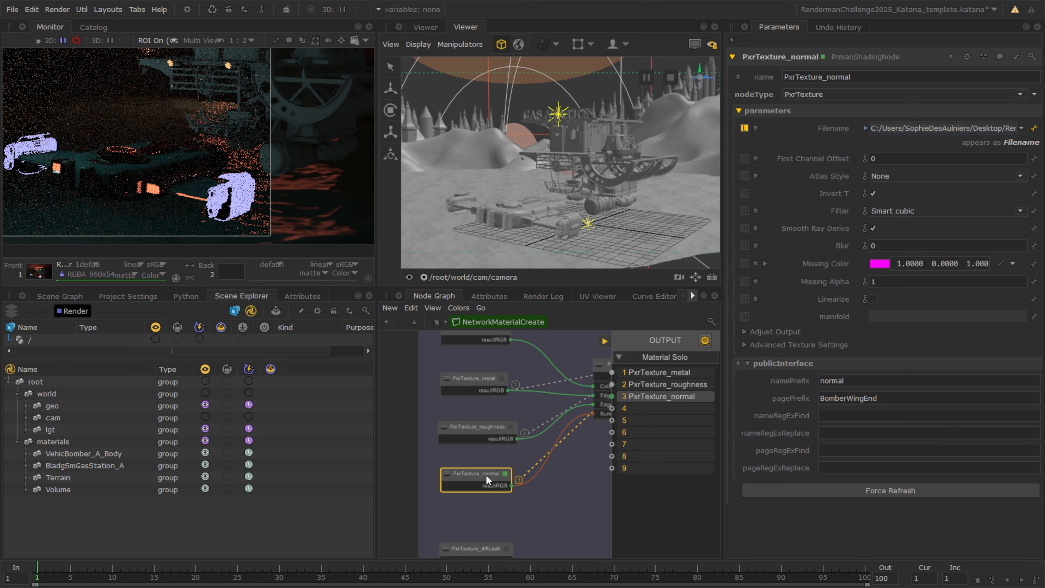
Step: Inspect the wing engines in the live render and switch the Material Solo to PxrTexture_metal in slot 1
{"action": "scroll", "coordinate": [210, 201], "scroll_direction": "up", "scroll_amount": 5}
{"action": "middle_click_drag", "start_coordinate": [250, 205], "coordinate": [302, 213]}
{"action": "scroll", "coordinate": [301, 213], "scroll_direction": "down", "scroll_amount": 4}
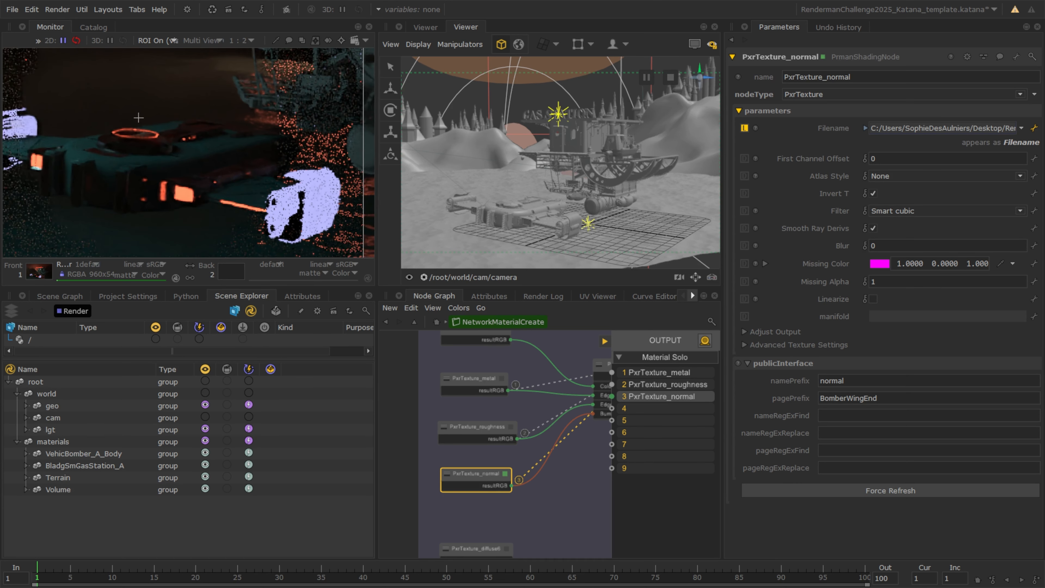
{"action": "key", "text": "1"}
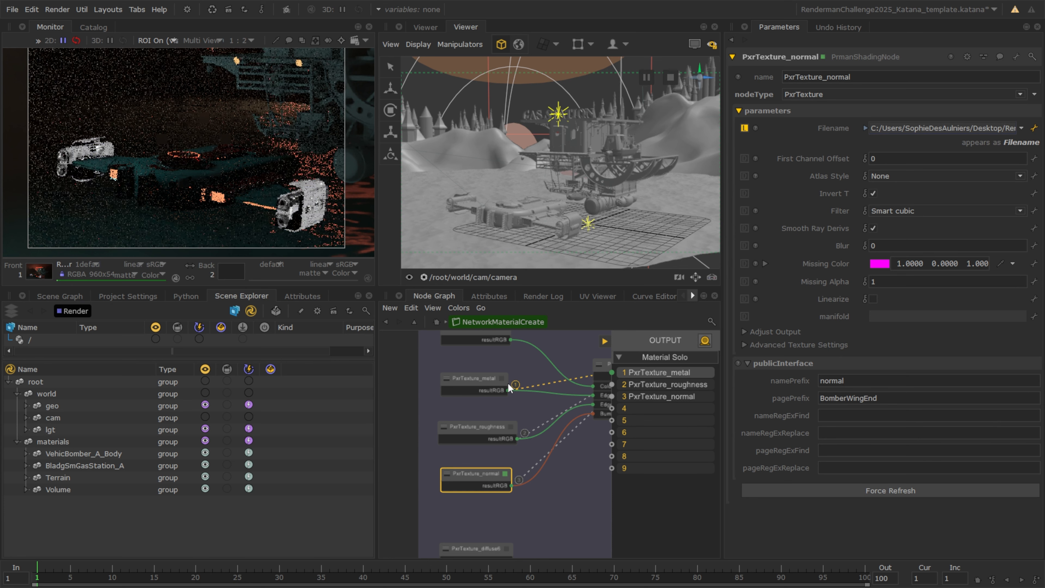
Step: Add a PxrCurvature node to the Gas Station network and connect its resultRGB to the Diffuse Color of PxrSurface7
{"action": "key", "text": "space"}
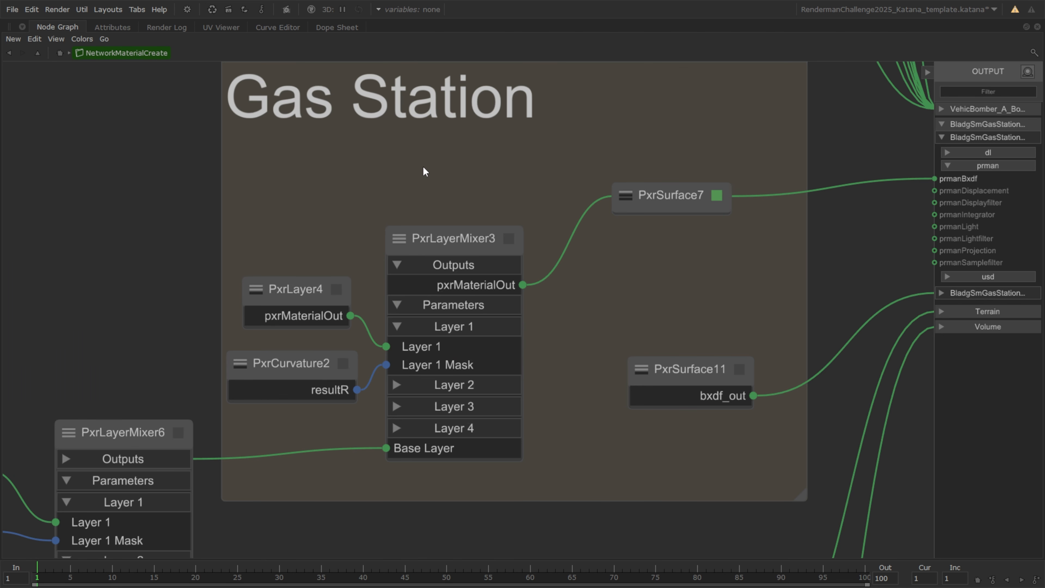
{"action": "key", "text": "Return"}
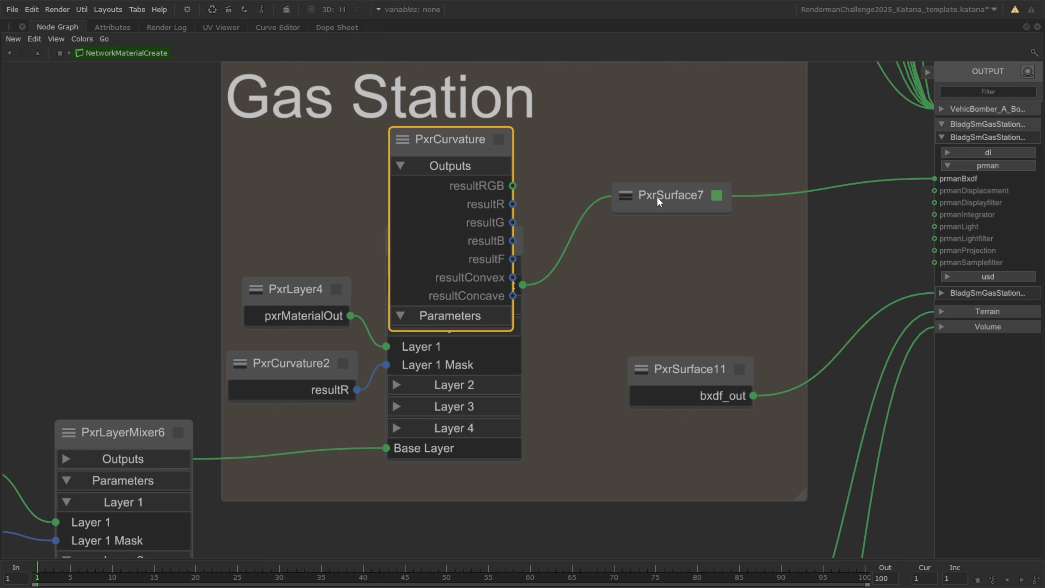
{"action": "left_click", "coordinate": [656, 197]}
{"action": "key", "text": "alt+3"}
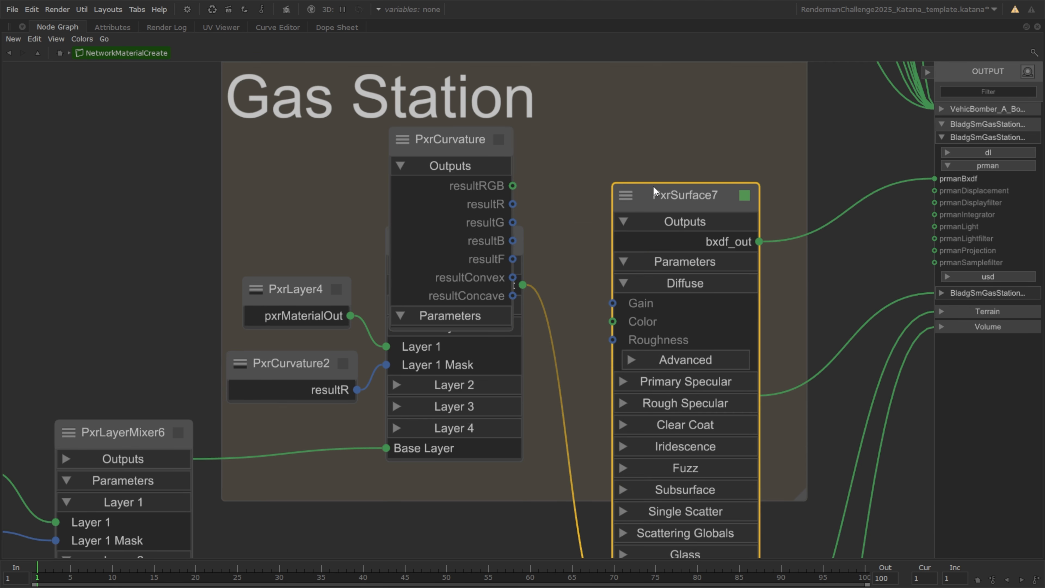
{"action": "left_click_drag", "start_coordinate": [652, 188], "coordinate": [645, 109]}
{"action": "left_click_drag", "start_coordinate": [512, 186], "coordinate": [602, 243]}
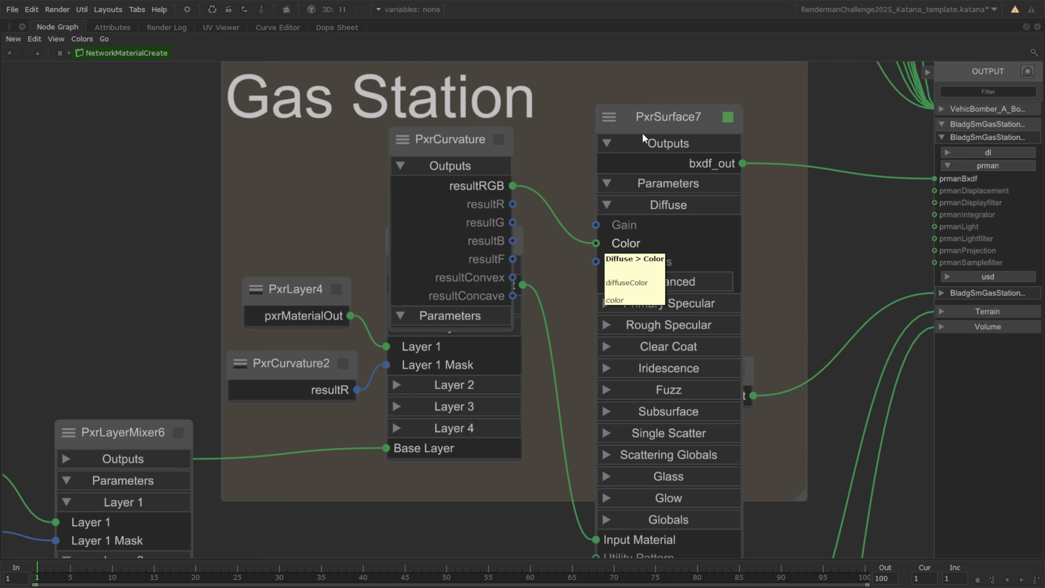
{"action": "left_click", "coordinate": [462, 139]}
{"action": "key", "text": "alt+1"}
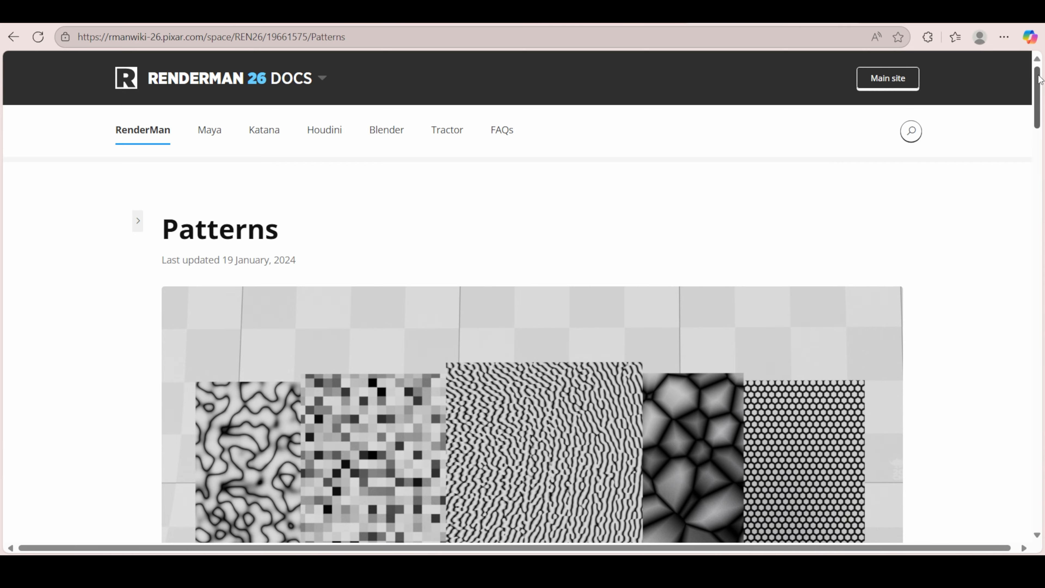
Step: Switch to the RenderMan 26 documentation in the browser and look through the Patterns page
{"action": "left_click_drag", "start_coordinate": [1039, 78], "coordinate": [1028, 403]}
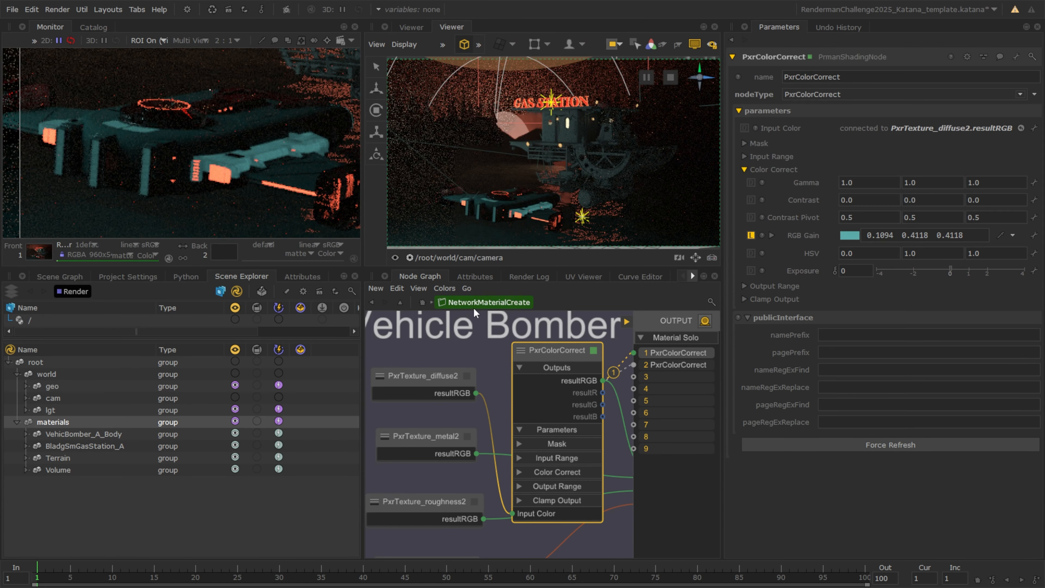
Step: Assign PxrTexture_diffuse2 to Material Solo slot 1 and compare it with PxrColorCorrect in slot 2
{"action": "left_click", "coordinate": [442, 381]}
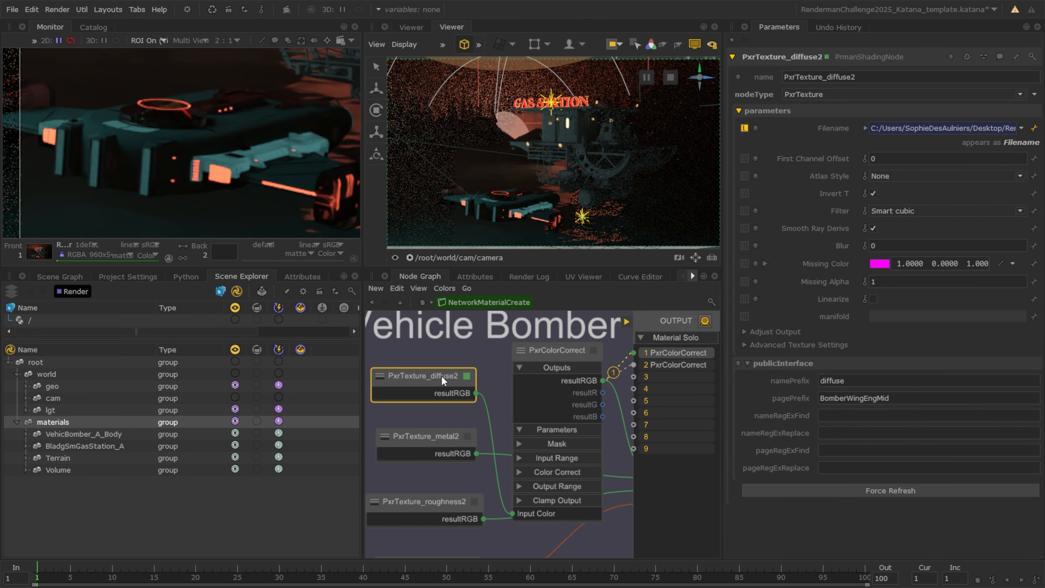
{"action": "left_click", "coordinate": [547, 355]}
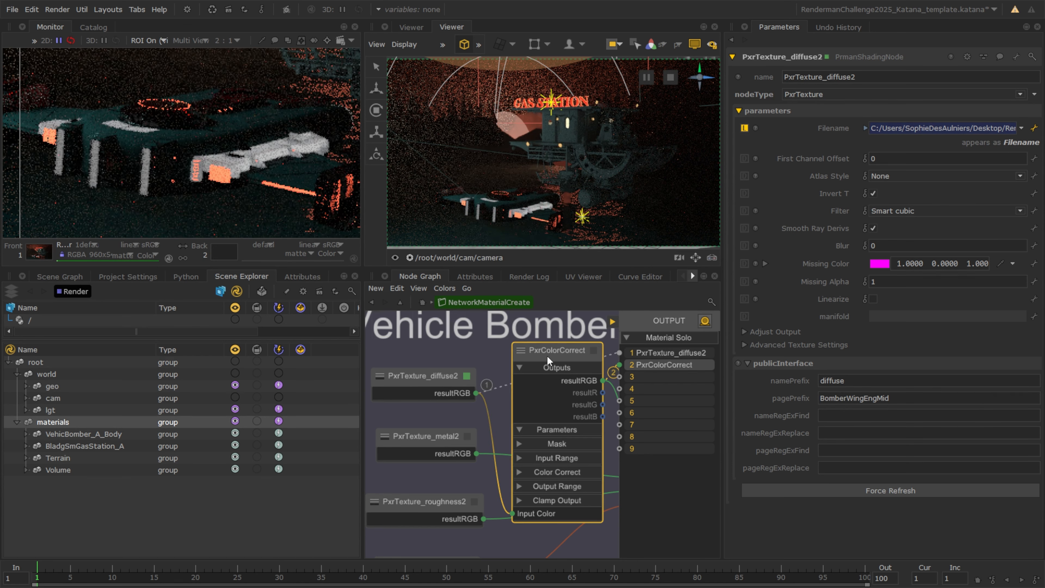
{"action": "left_click", "coordinate": [488, 334]}
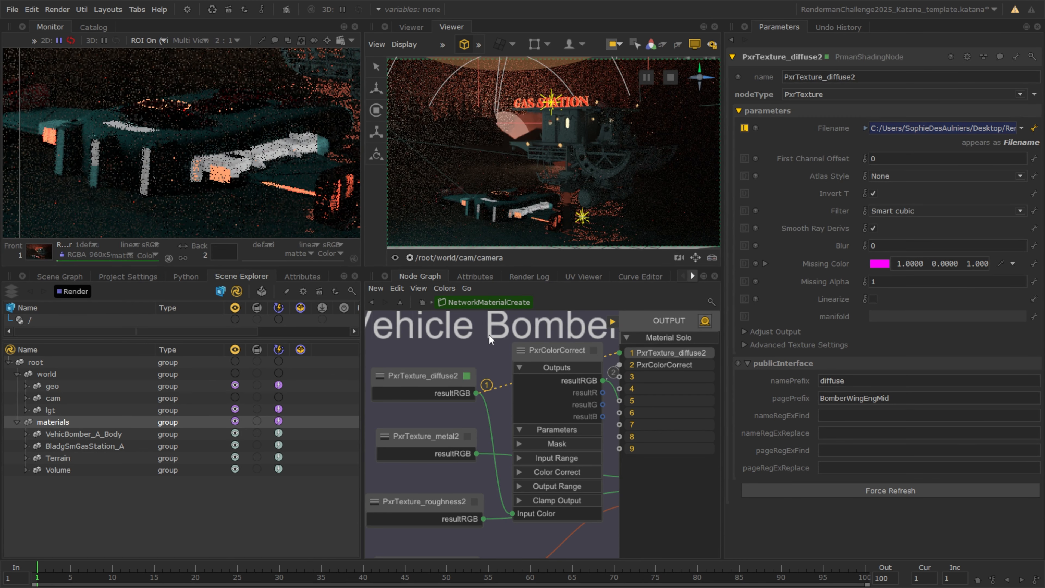
Step: Set the RGB Gain of PxrColorCorrect to a pale cyan of 0.5461, 0.8245, 0.8245
{"action": "left_click", "coordinate": [594, 350]}
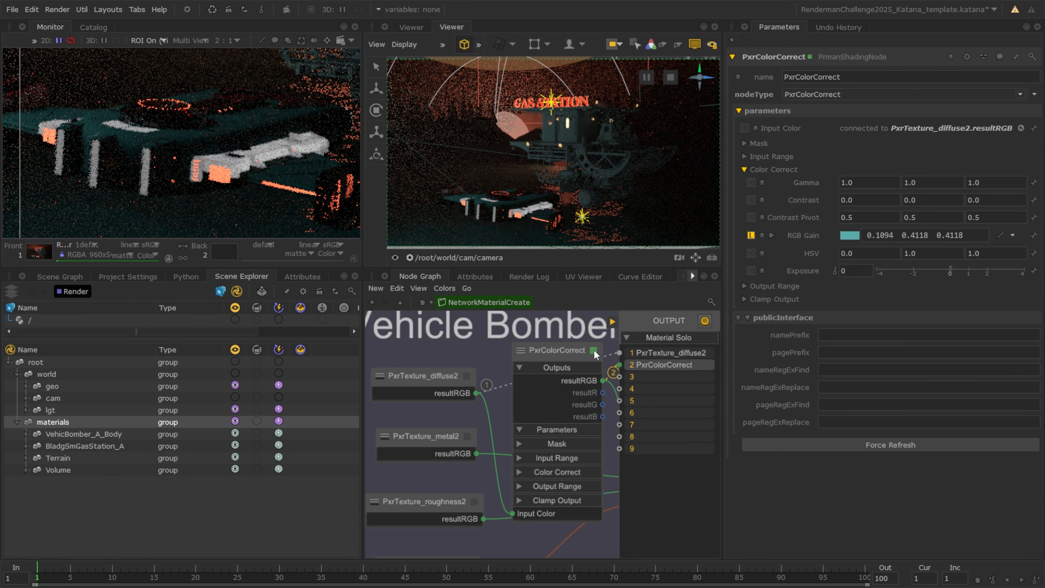
{"action": "left_click", "coordinate": [850, 235]}
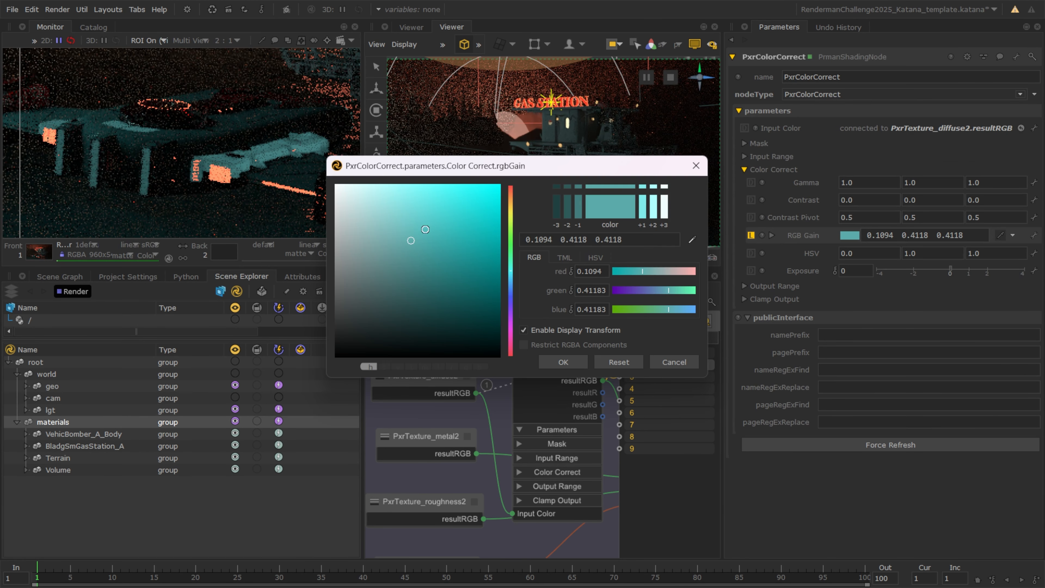
{"action": "left_click_drag", "start_coordinate": [380, 219], "coordinate": [362, 198]}
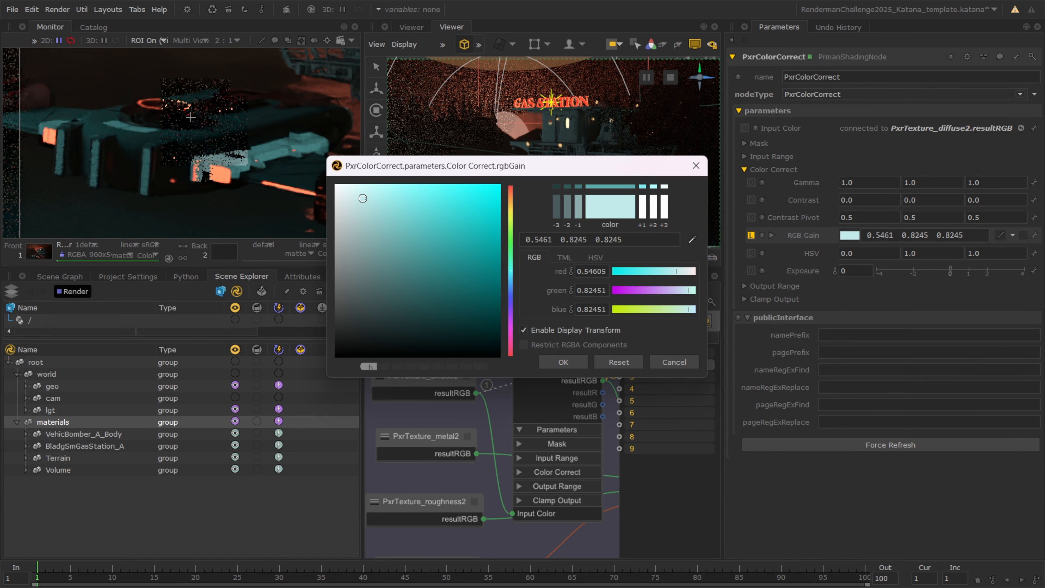
{"action": "left_click", "coordinate": [566, 365]}
Step: Select the PxrSurface2 node in the Vehicle Bomber network
{"action": "middle_click_drag", "start_coordinate": [568, 370], "coordinate": [406, 349]}
{"action": "left_click", "coordinate": [536, 413]}
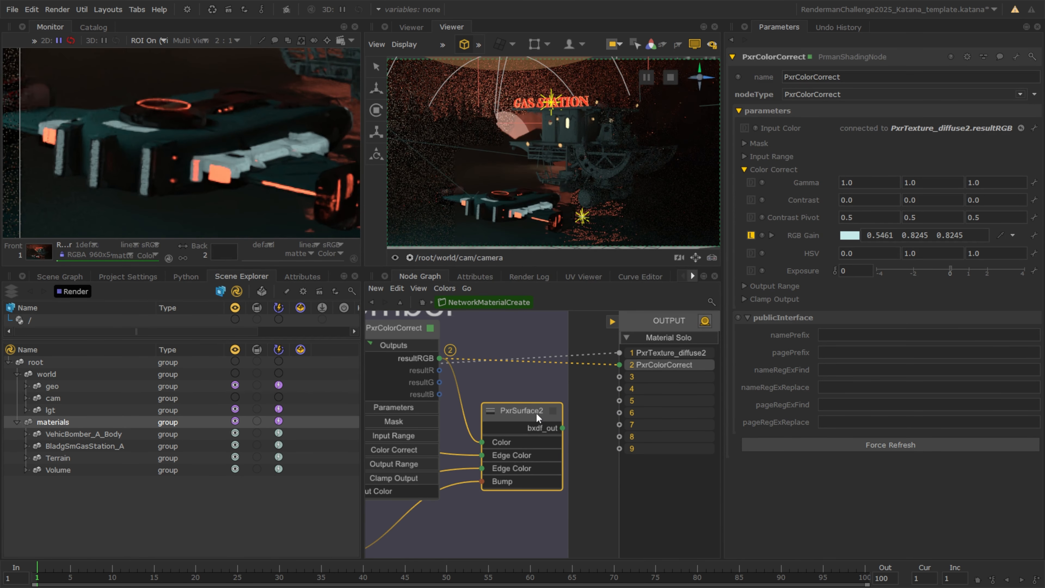